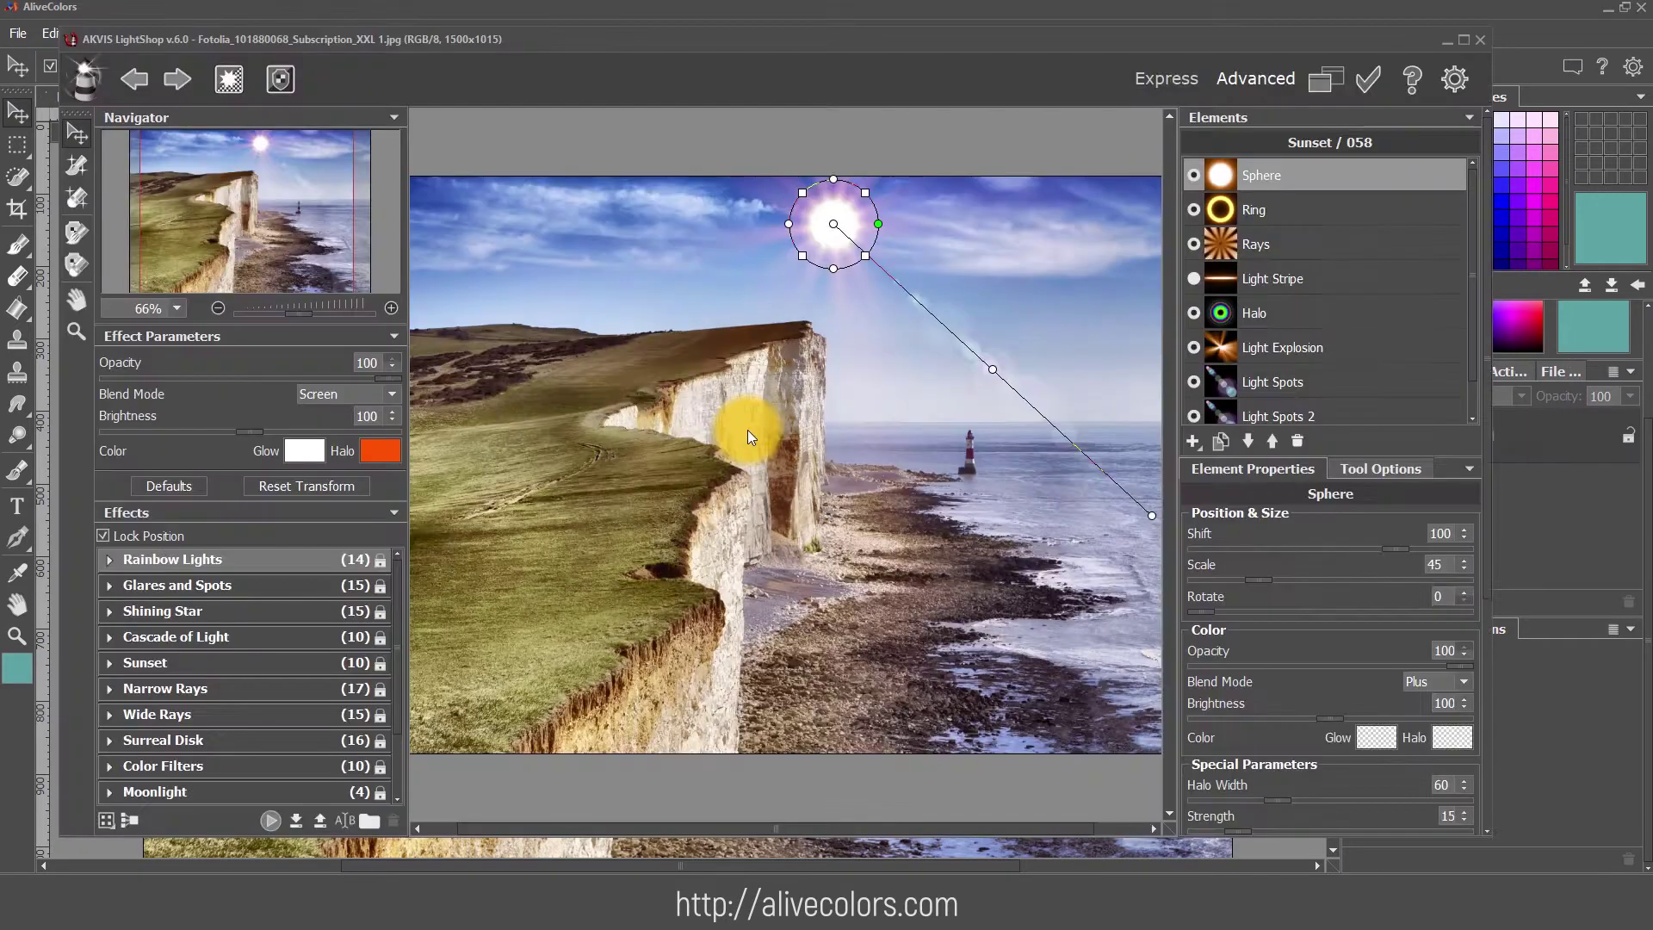
Apply the Rainbow Lights presets 001, 004 and 013 to the cliff photo one after another.
{"action": "left_click", "coordinate": [111, 560]}
{"action": "left_click", "coordinate": [198, 613]}
{"action": "left_click", "coordinate": [198, 761]}
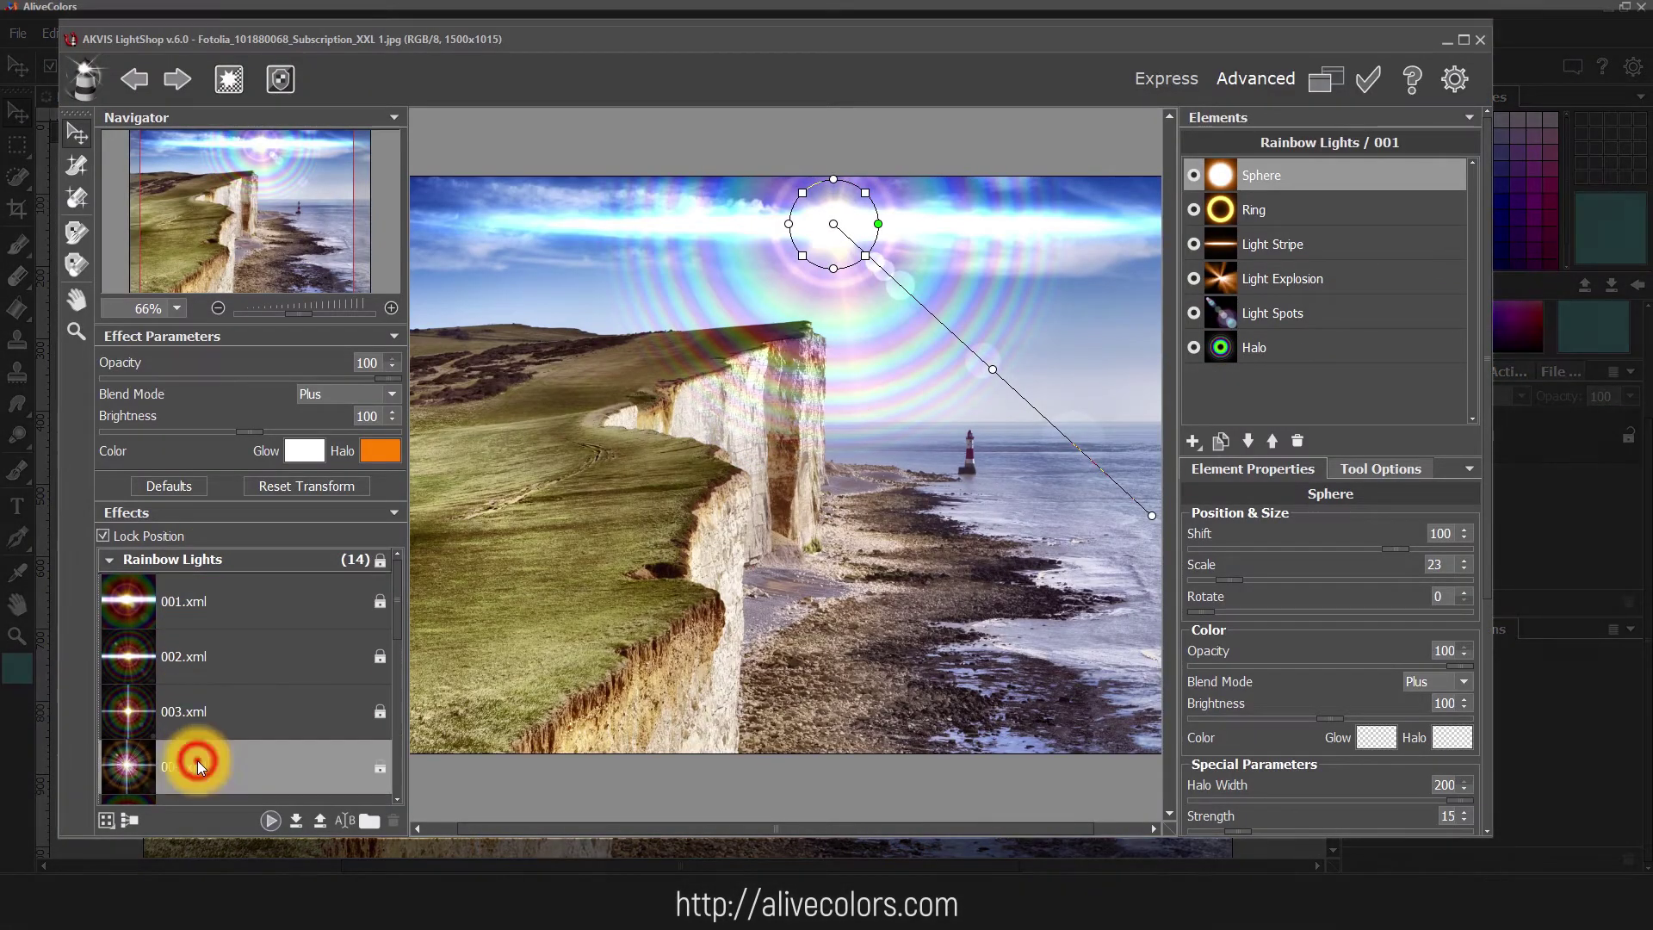
{"action": "scroll", "coordinate": [219, 692], "scroll_direction": "down", "scroll_amount": 6}
{"action": "left_click", "coordinate": [215, 634]}
Apply preset 025 from the Glares and Spots group to the cliff photo.
{"action": "left_click", "coordinate": [106, 723]}
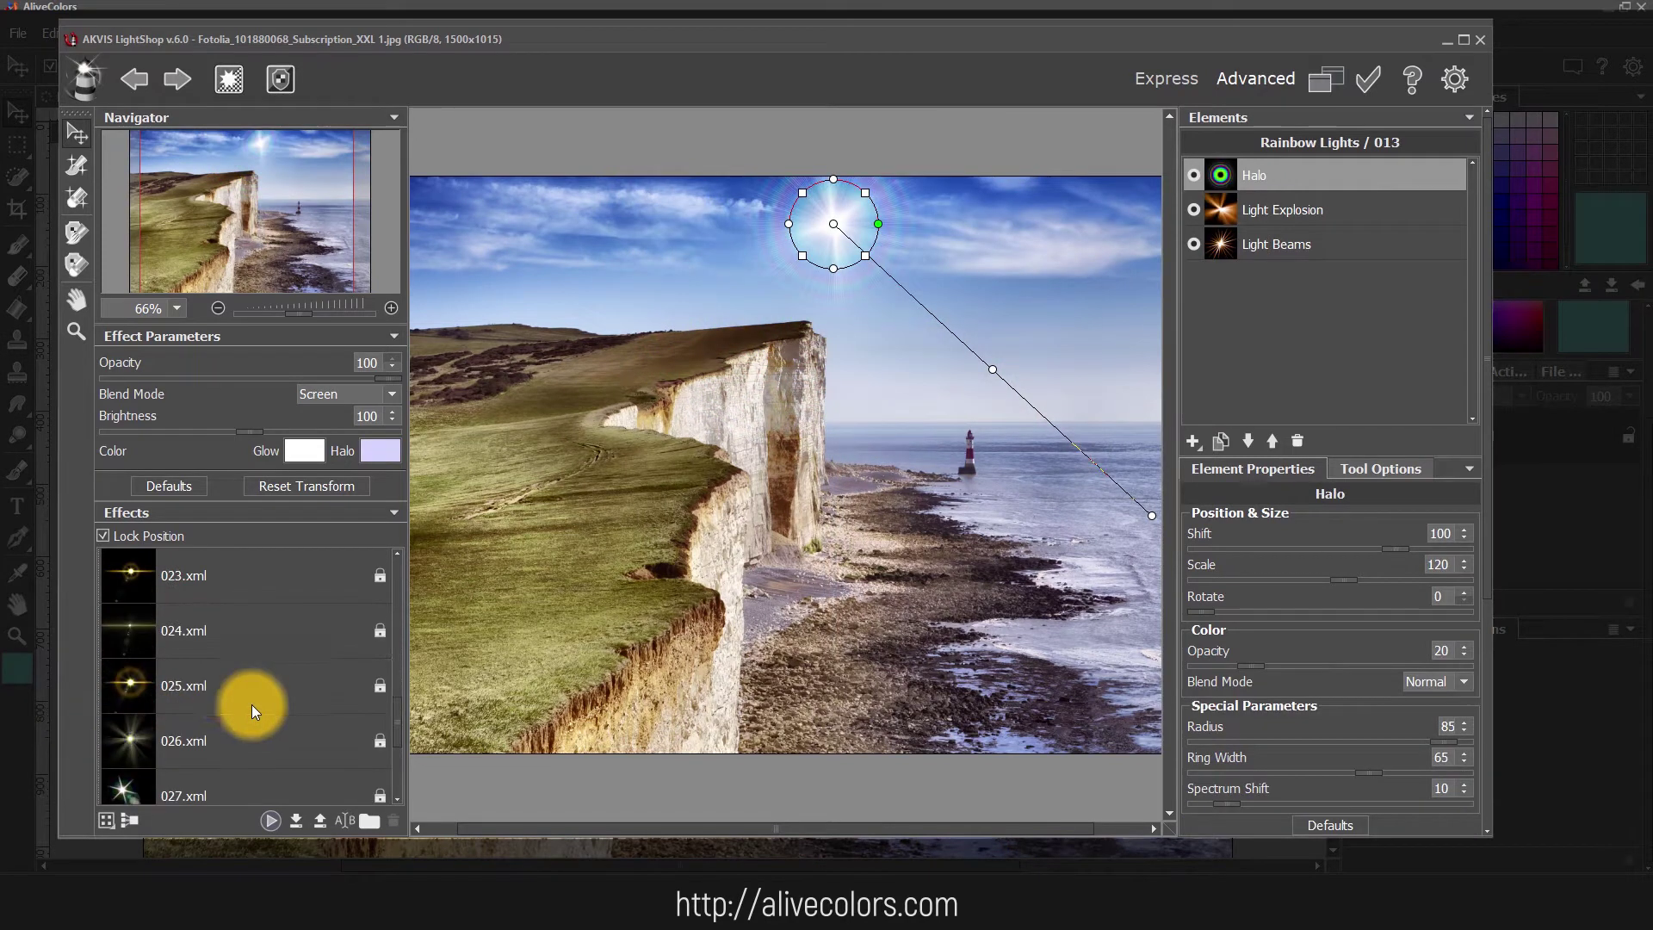
{"action": "left_click", "coordinate": [223, 684]}
{"action": "scroll", "coordinate": [224, 685], "scroll_direction": "down", "scroll_amount": 3}
Try the Shining Star presets 031 and 030, and settle on preset 036.
{"action": "left_click", "coordinate": [107, 613]}
{"action": "left_click", "coordinate": [181, 704]}
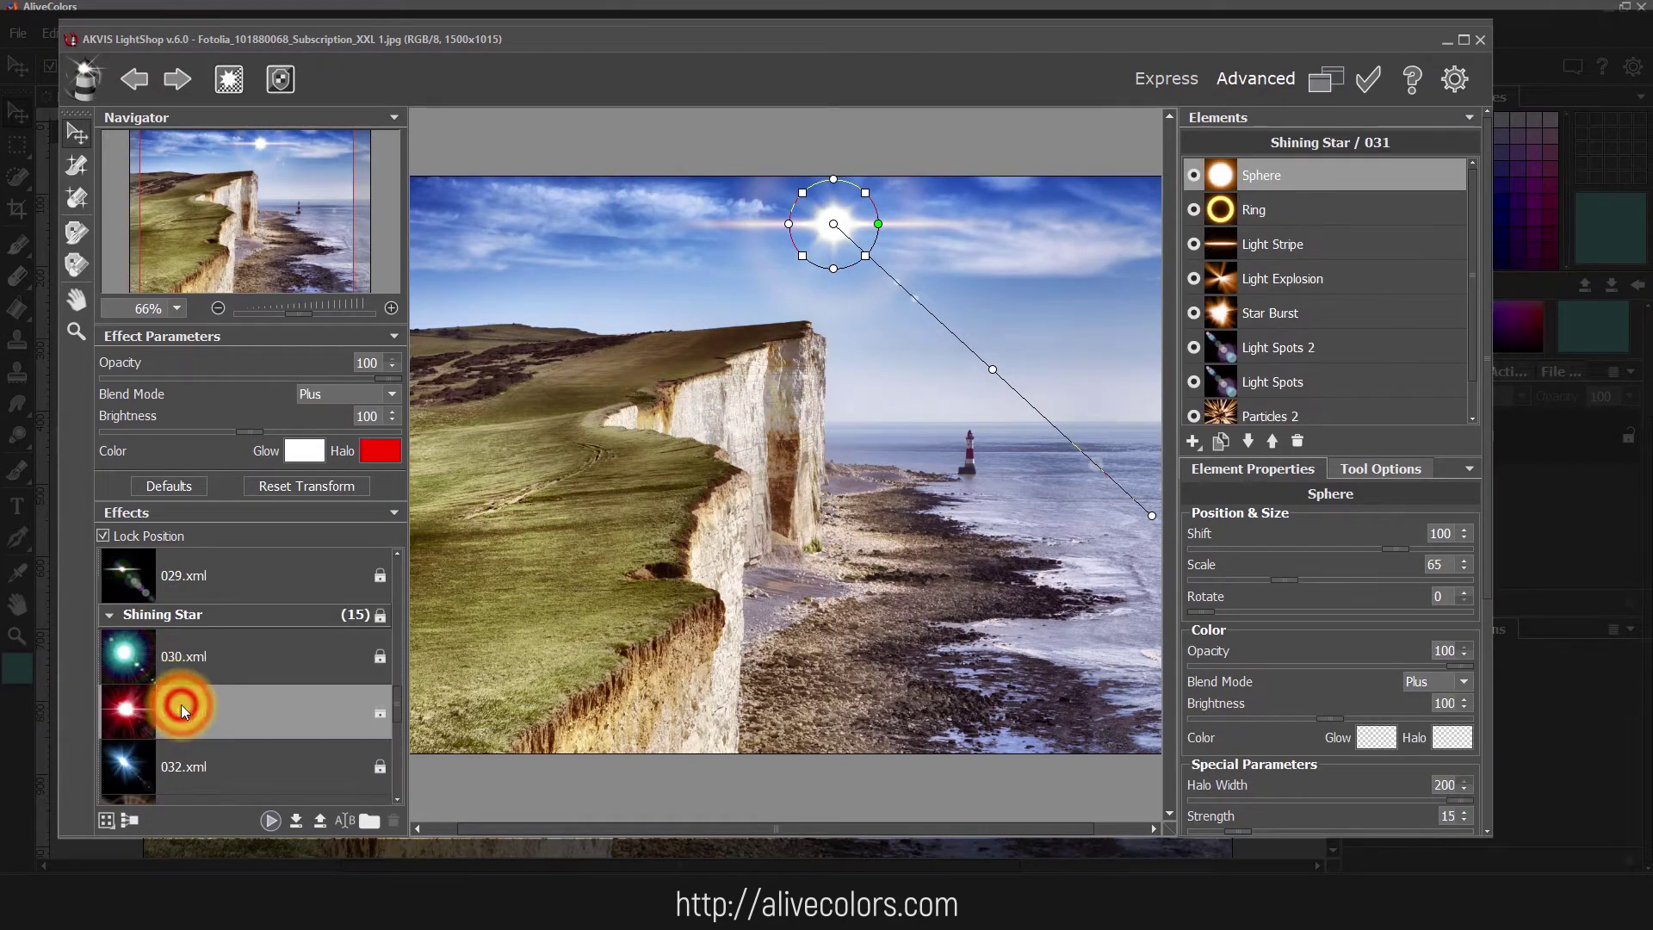
{"action": "left_click", "coordinate": [208, 648]}
{"action": "scroll", "coordinate": [206, 659], "scroll_direction": "down", "scroll_amount": 3}
{"action": "left_click", "coordinate": [203, 689]}
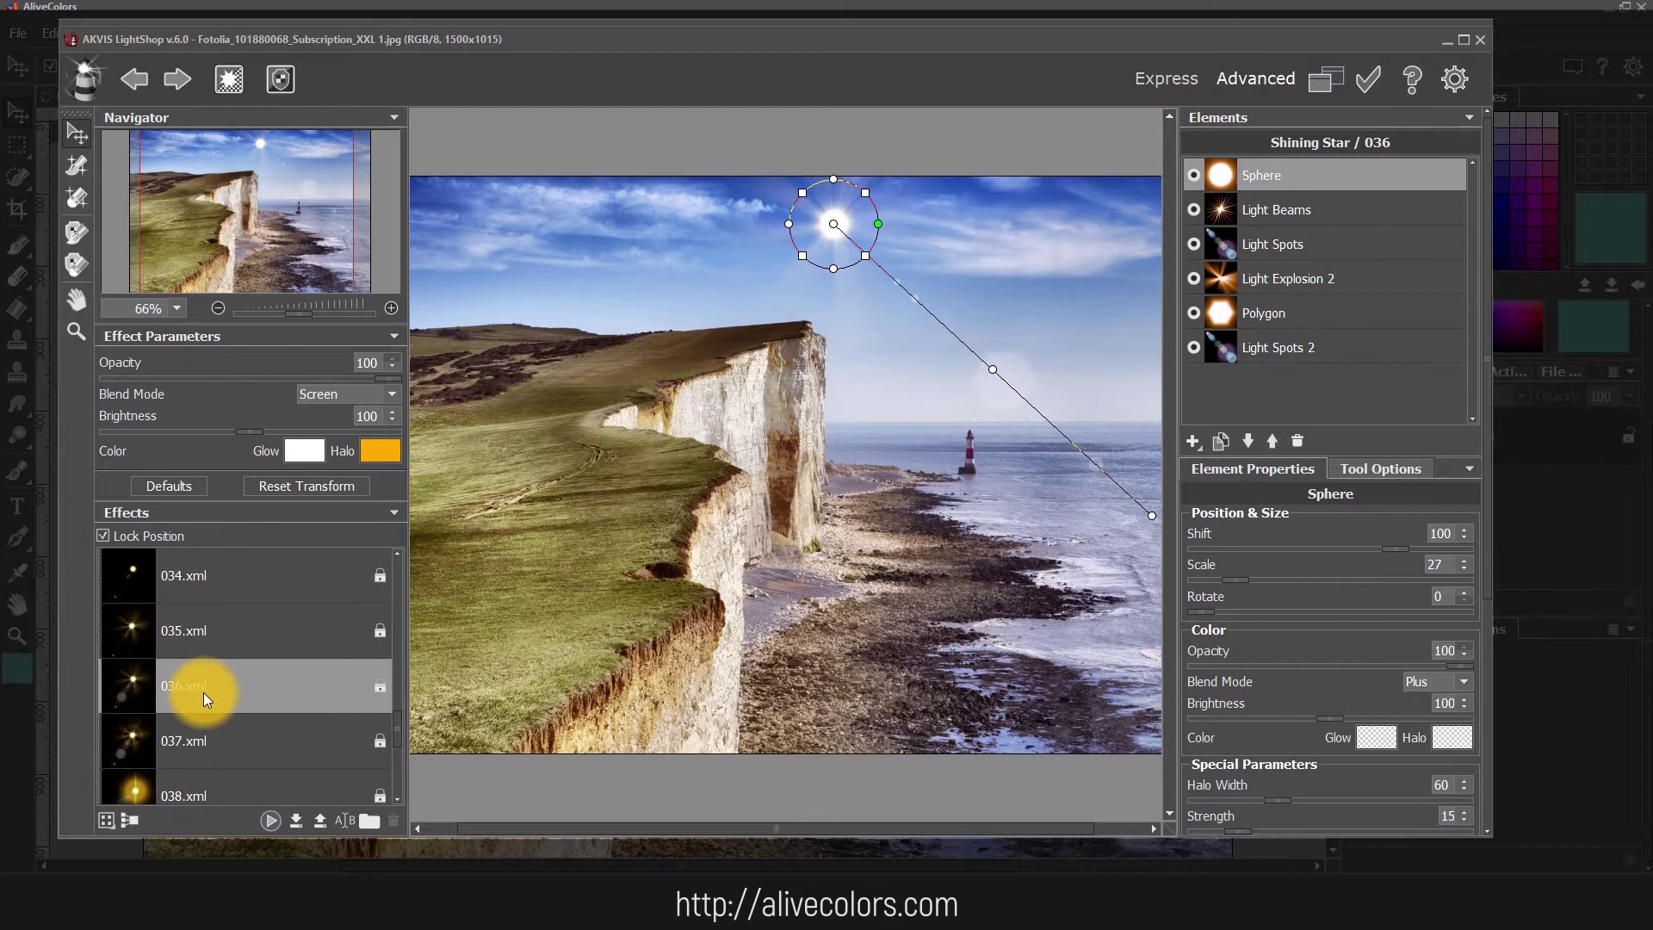
Set the overall effect's brightness to 159, keeping its opacity at 100.
{"action": "scroll", "coordinate": [203, 689], "scroll_direction": "down", "scroll_amount": 5}
{"action": "mouse_move", "coordinate": [388, 378]}
{"action": "left_mouse_down"}
{"action": "mouse_move", "coordinate": [193, 380]}
{"action": "mouse_move", "coordinate": [403, 384]}
{"action": "left_mouse_up"}
{"action": "left_click_drag", "start_coordinate": [261, 431], "coordinate": [330, 431]}
Try alternative blend modes for the overall effect and return it to Screen.
{"action": "left_click", "coordinate": [389, 394]}
{"action": "left_click", "coordinate": [344, 332]}
{"action": "left_click", "coordinate": [369, 394]}
{"action": "left_click", "coordinate": [348, 418]}
{"action": "left_click", "coordinate": [350, 395]}
{"action": "left_click", "coordinate": [348, 418]}
{"action": "left_click", "coordinate": [349, 395]}
{"action": "left_click", "coordinate": [349, 417]}
{"action": "left_click", "coordinate": [350, 395]}
{"action": "left_click", "coordinate": [348, 418]}
{"action": "left_click", "coordinate": [348, 396]}
{"action": "left_click", "coordinate": [348, 421]}
{"action": "left_click", "coordinate": [348, 394]}
{"action": "left_click", "coordinate": [348, 347]}
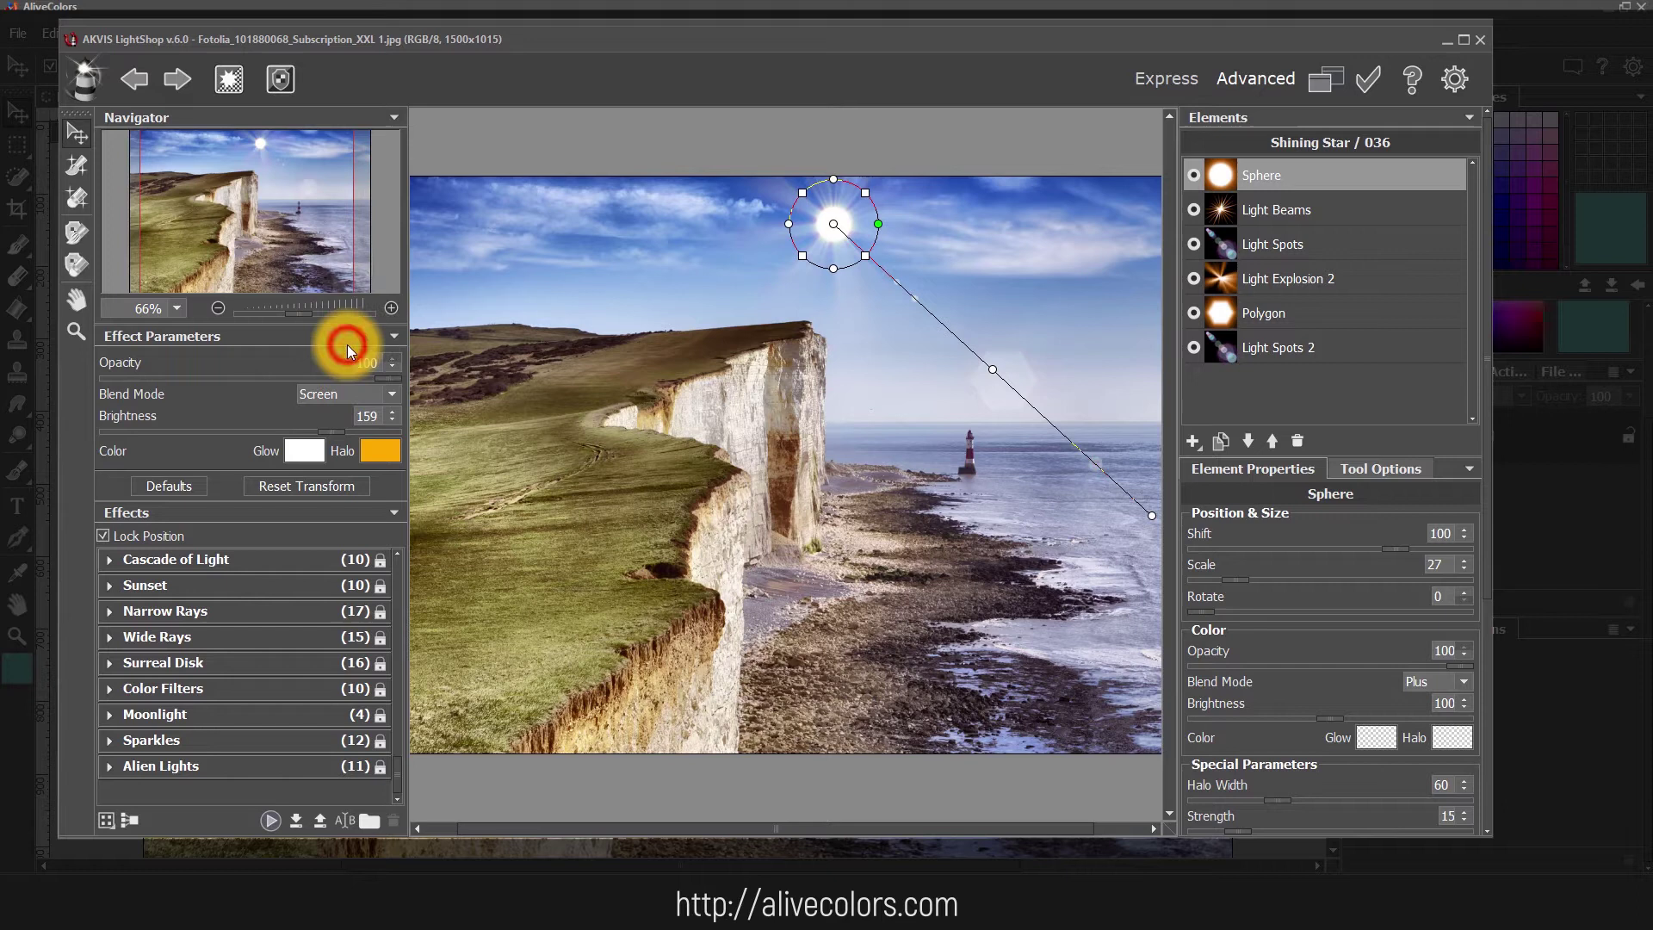
Pick a custom glow color for the effect from the color spectrum and confirm its halo color.
{"action": "left_click", "coordinate": [307, 449]}
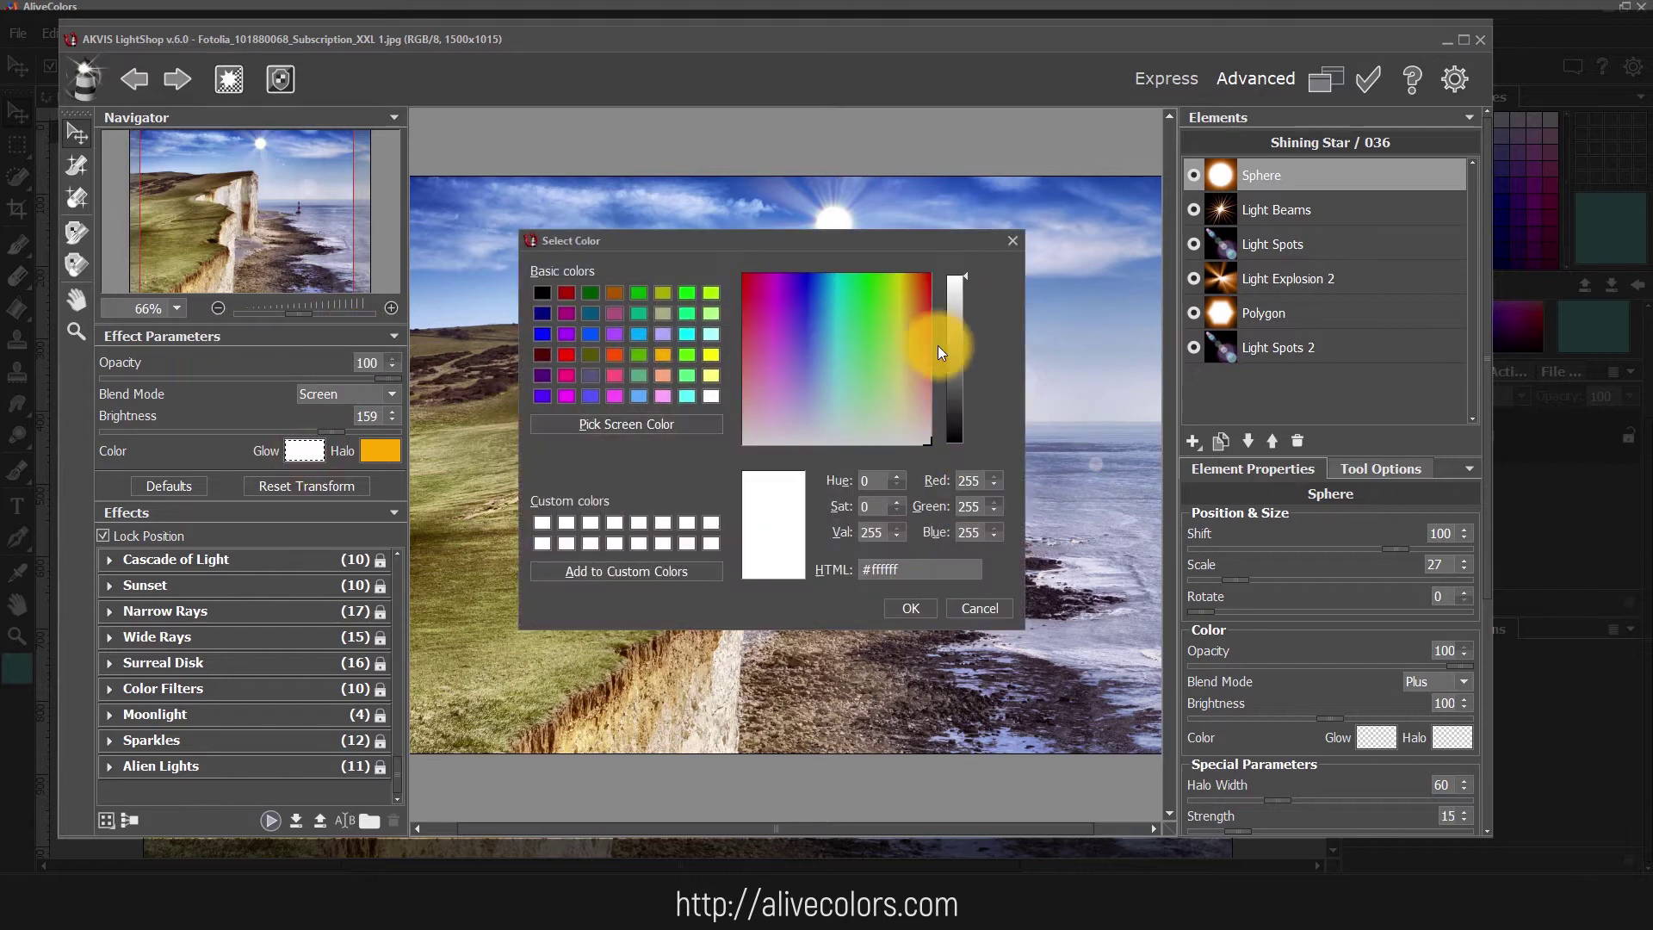
{"action": "left_click_drag", "start_coordinate": [916, 303], "coordinate": [954, 370]}
{"action": "left_click", "coordinate": [925, 610]}
{"action": "left_click", "coordinate": [381, 452]}
{"action": "left_click", "coordinate": [922, 609]}
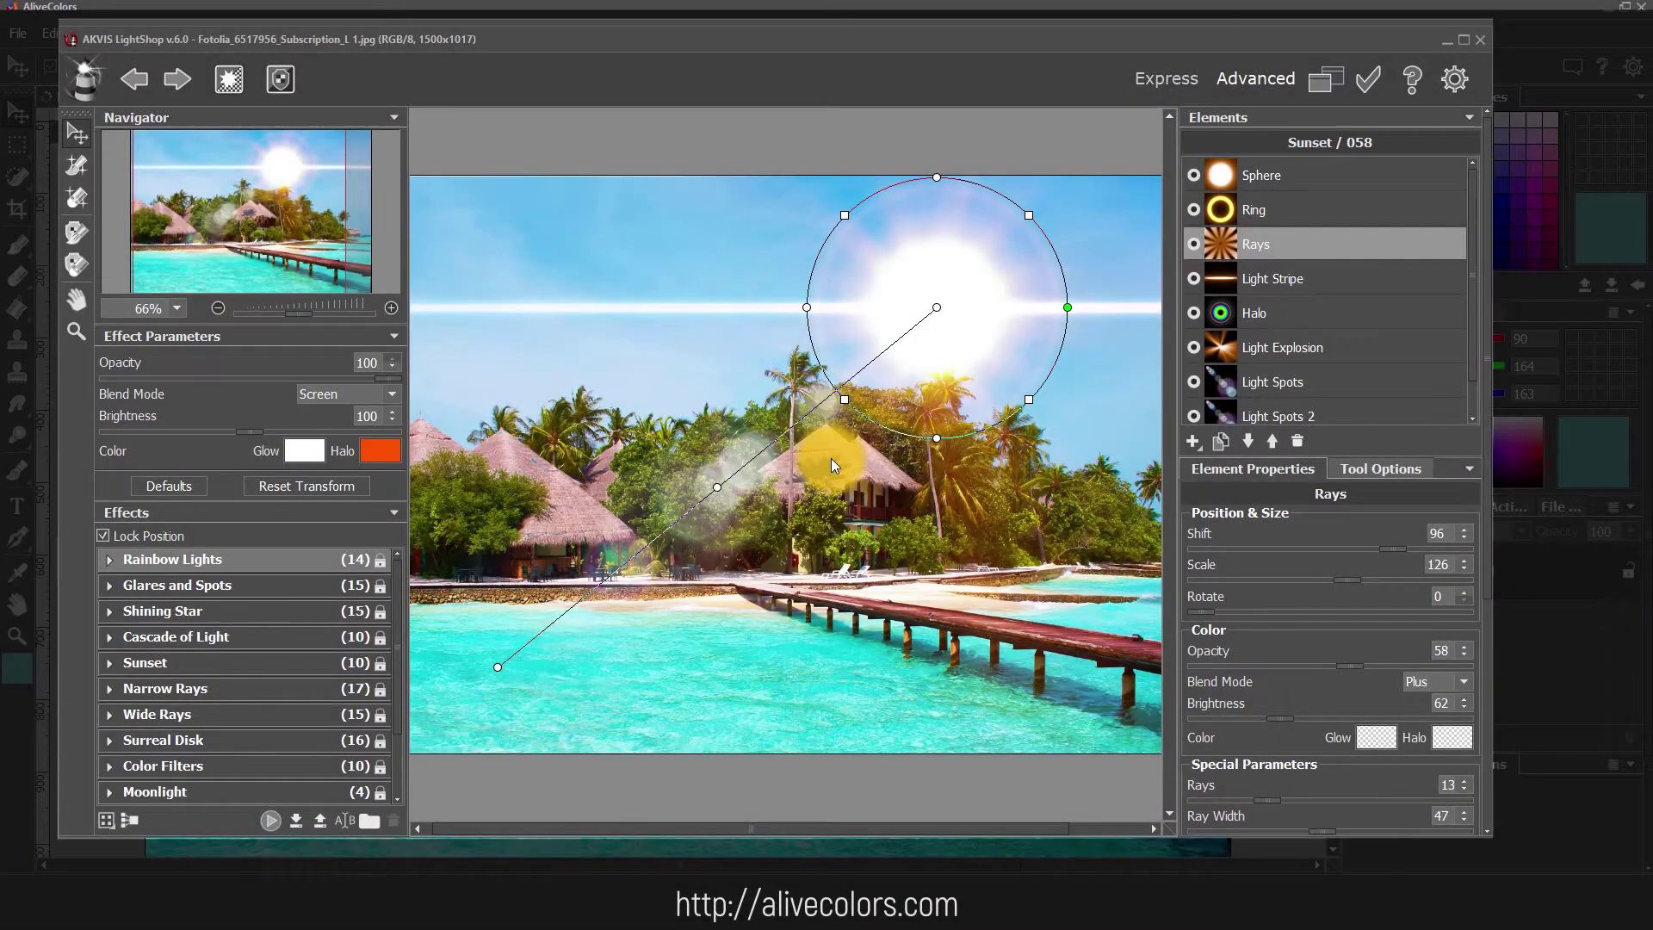
Shrink the light source and move it over the thatched huts, swinging its flare axis toward the pier.
{"action": "left_click_drag", "start_coordinate": [832, 463], "coordinate": [1054, 401]}
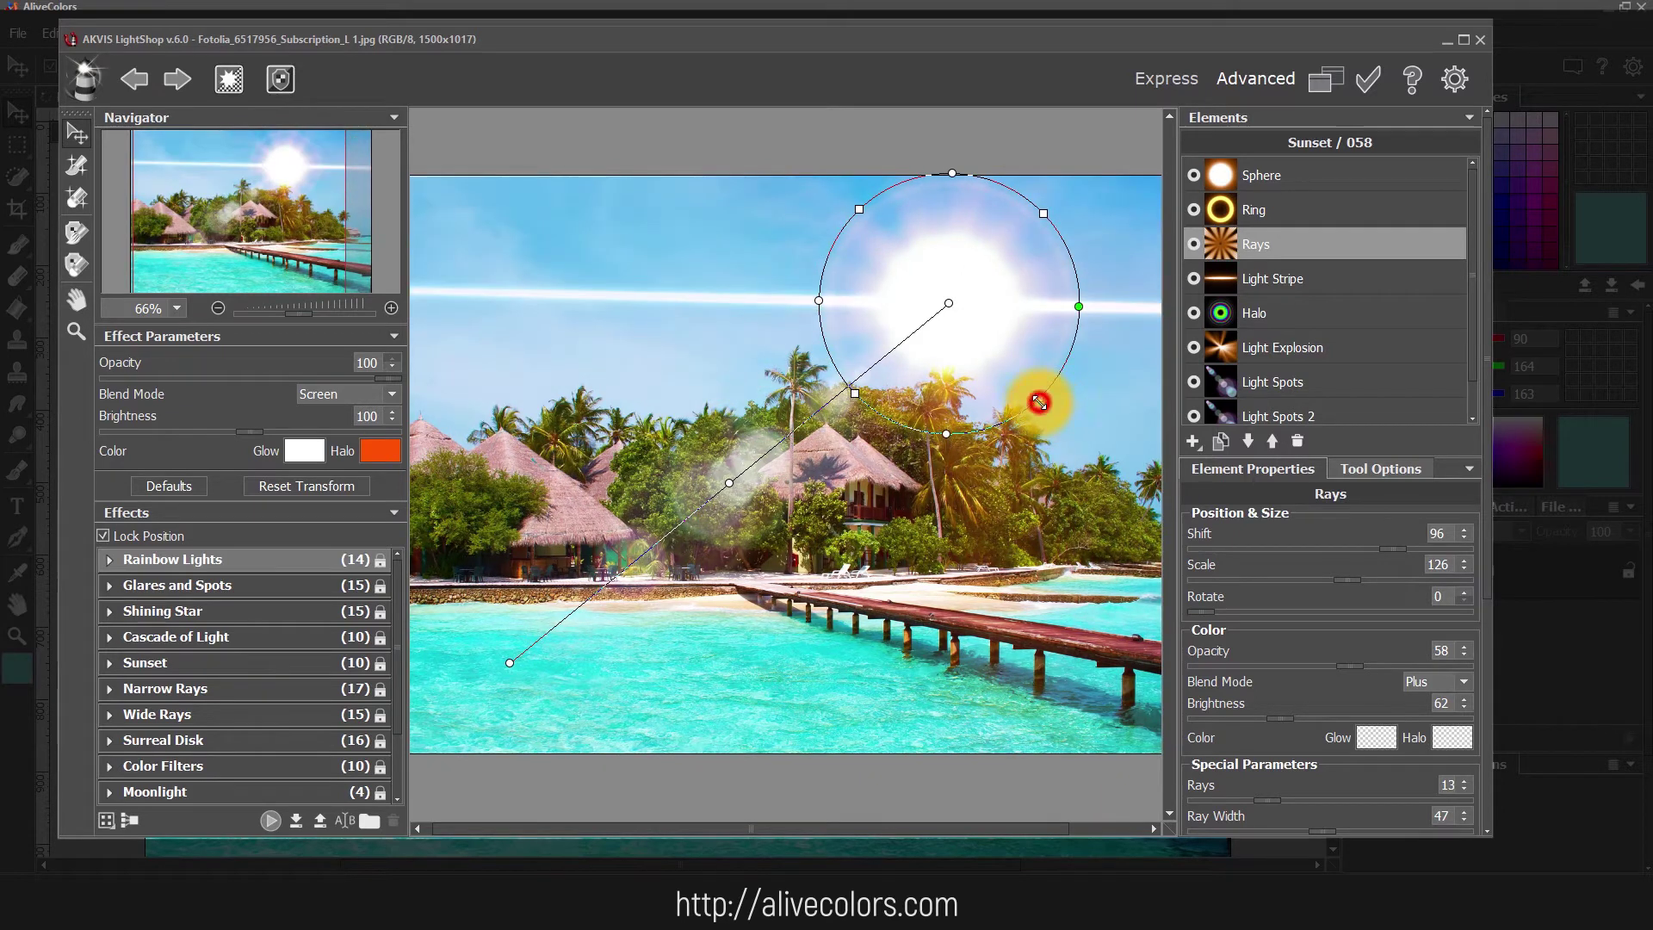
{"action": "left_click_drag", "start_coordinate": [1038, 398], "coordinate": [1023, 373]}
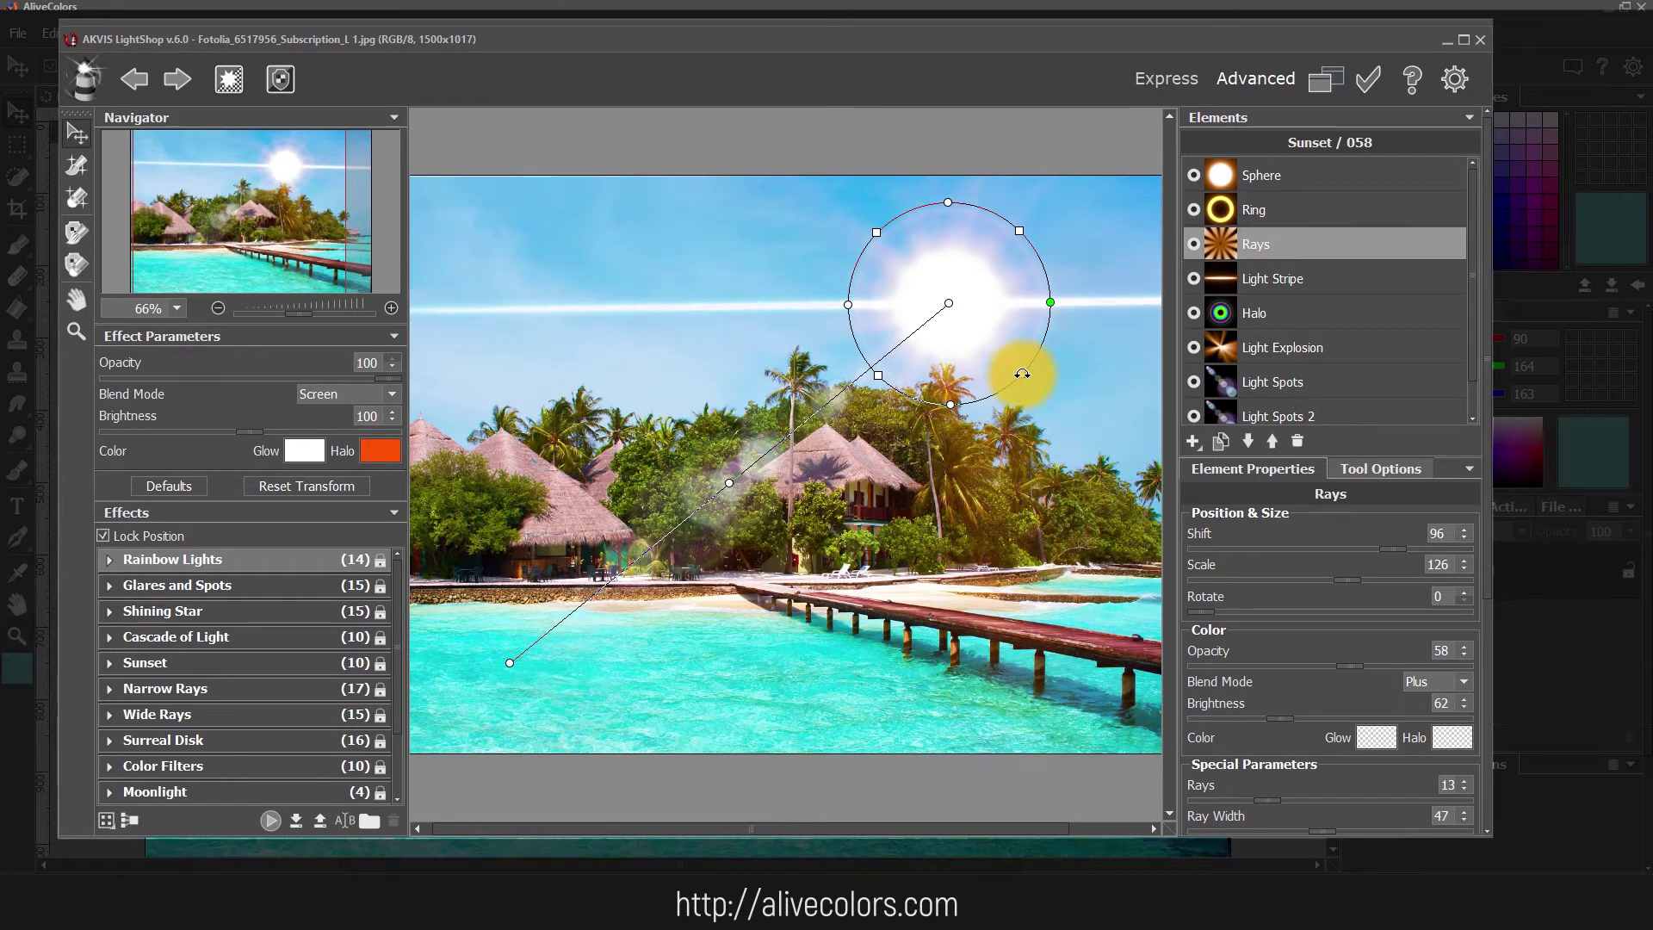
{"action": "left_click_drag", "start_coordinate": [946, 402], "coordinate": [572, 275]}
{"action": "left_click_drag", "start_coordinate": [508, 663], "coordinate": [1045, 635]}
Hide the Light Stripe element, and switch the Sphere element off and back on.
{"action": "scroll", "coordinate": [582, 307], "scroll_direction": "up", "scroll_amount": 3}
{"action": "left_click_drag", "start_coordinate": [582, 307], "coordinate": [676, 458]}
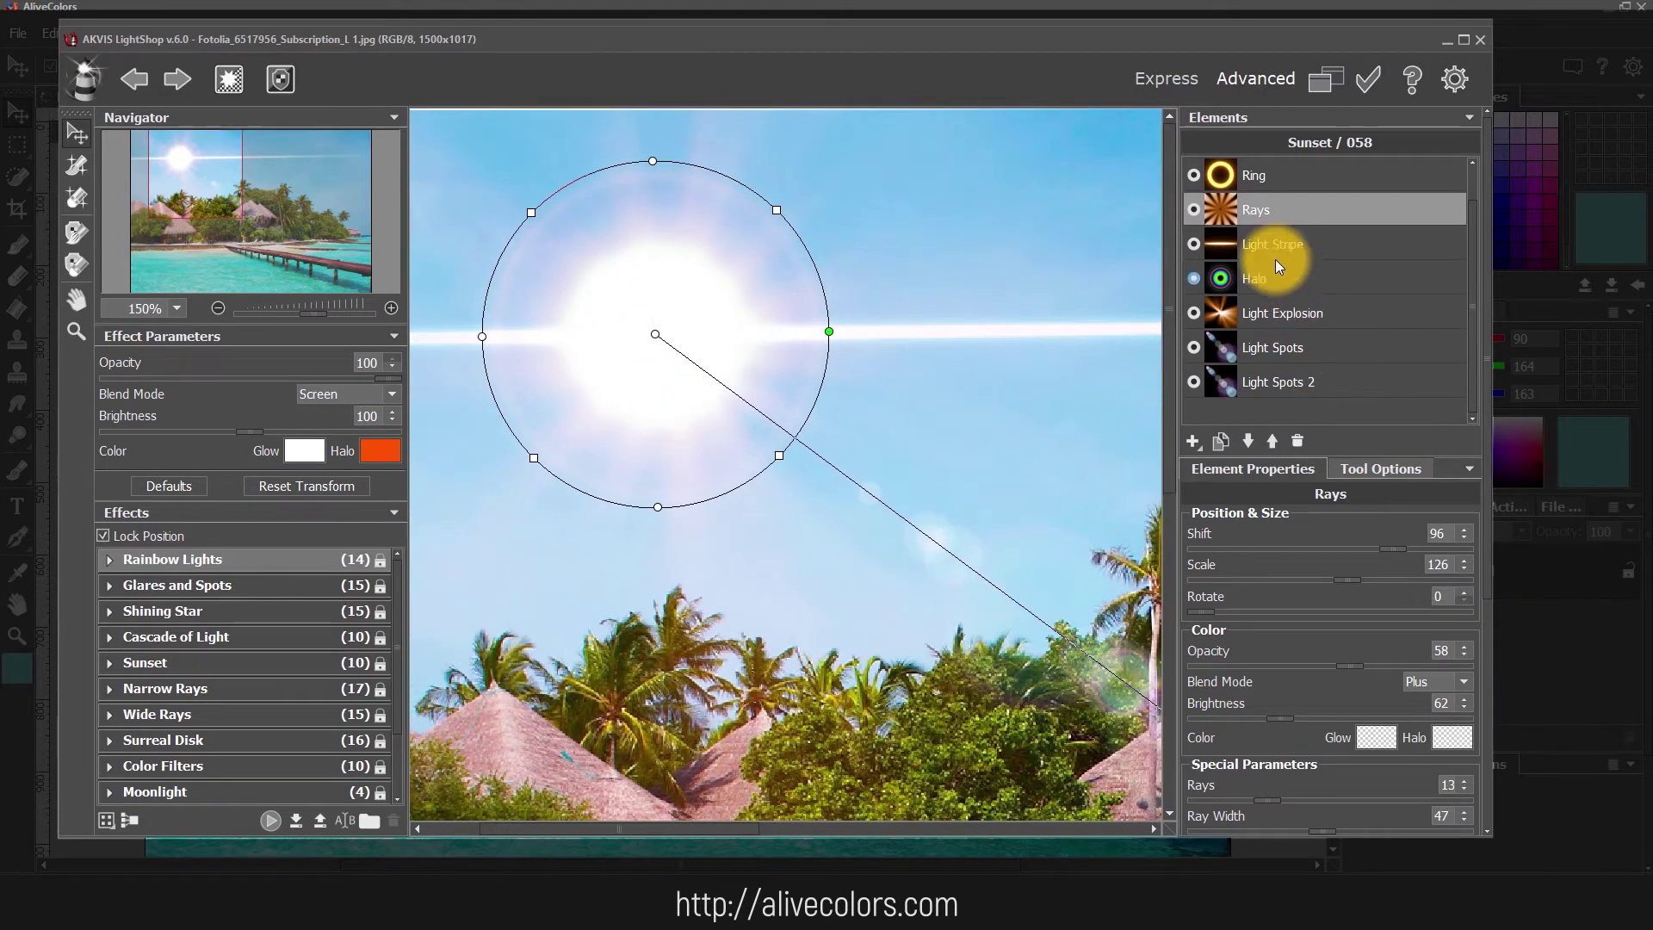
{"action": "left_click", "coordinate": [1195, 245]}
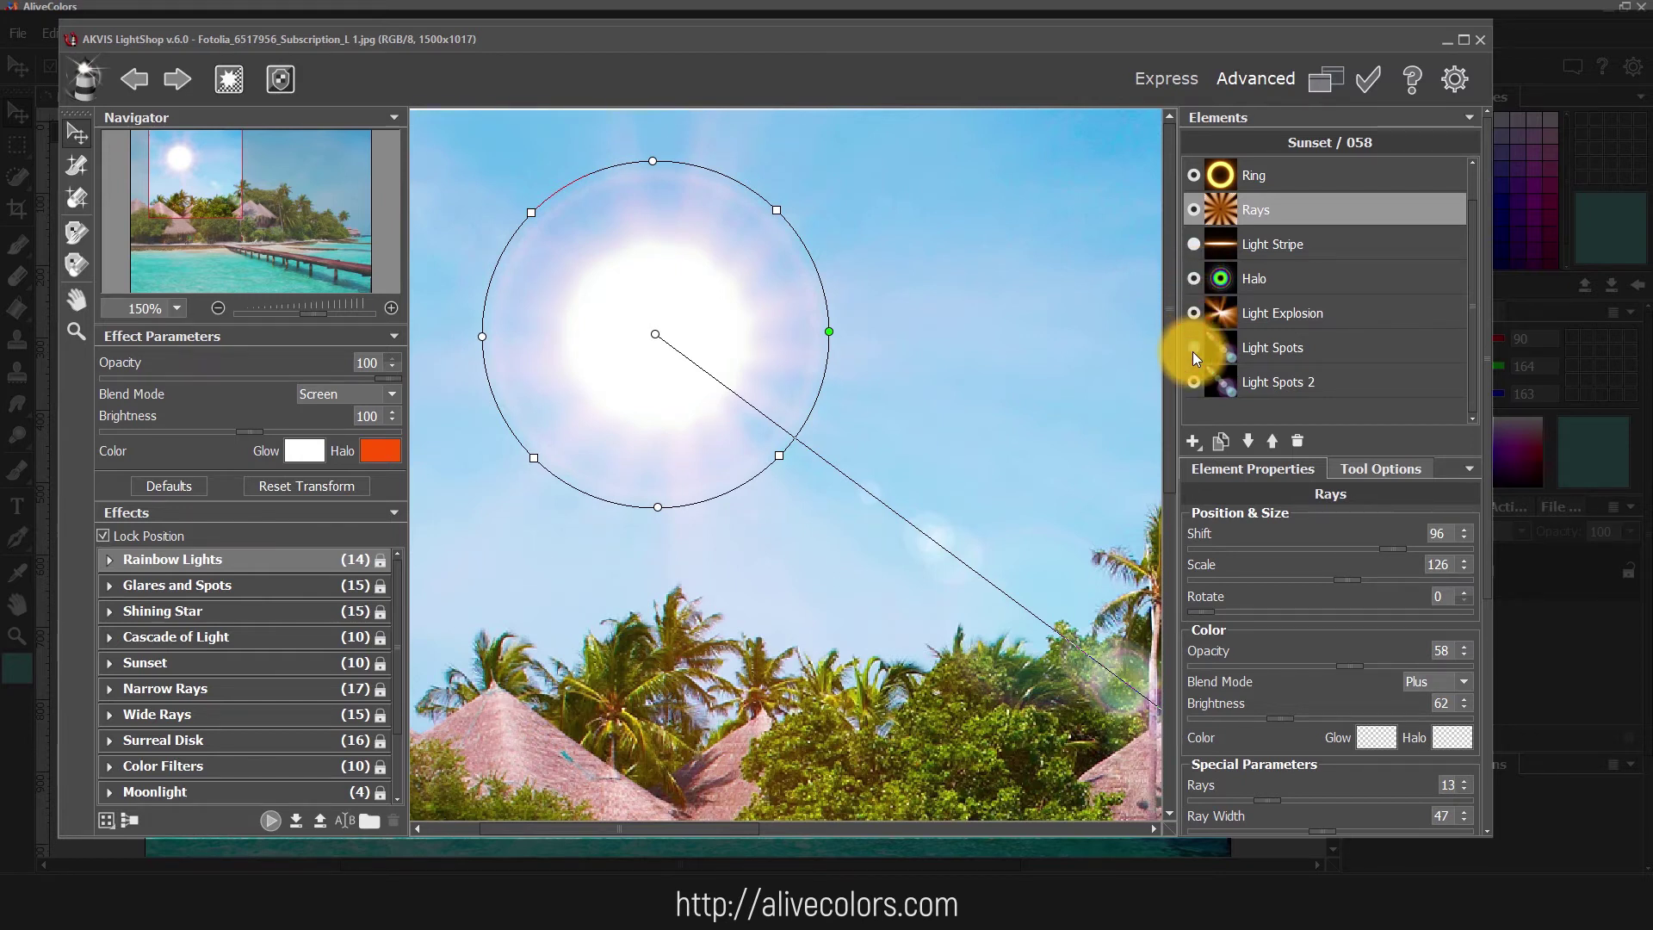
{"action": "scroll", "coordinate": [1329, 317], "scroll_direction": "up", "scroll_amount": 1}
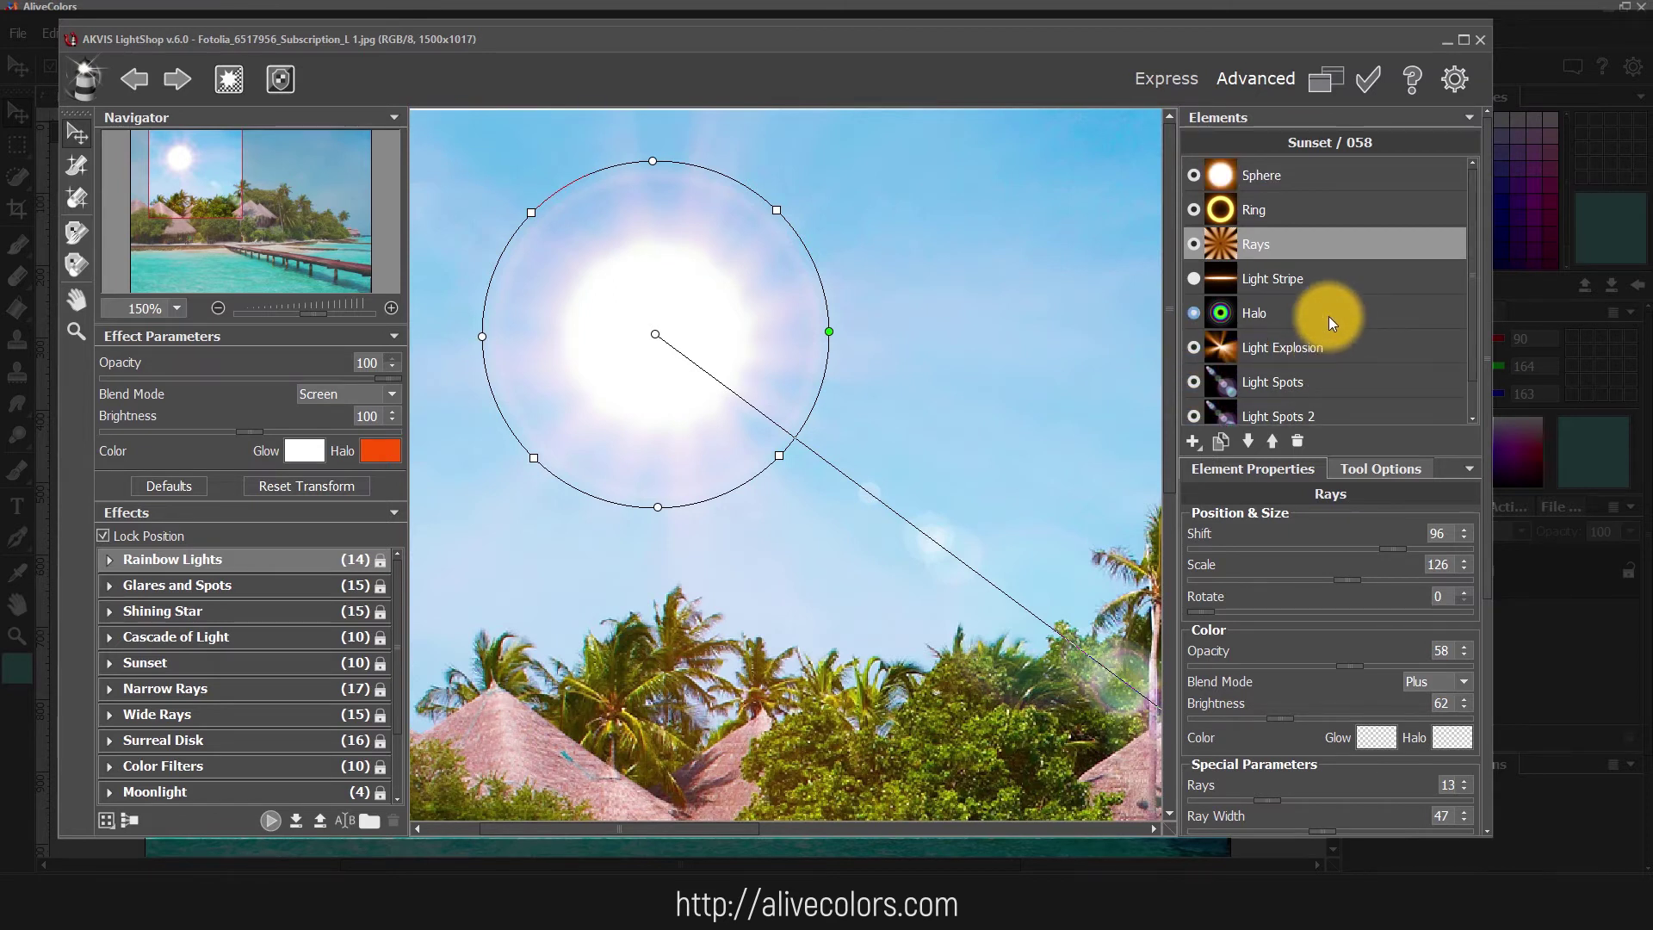
{"action": "left_click", "coordinate": [1193, 176]}
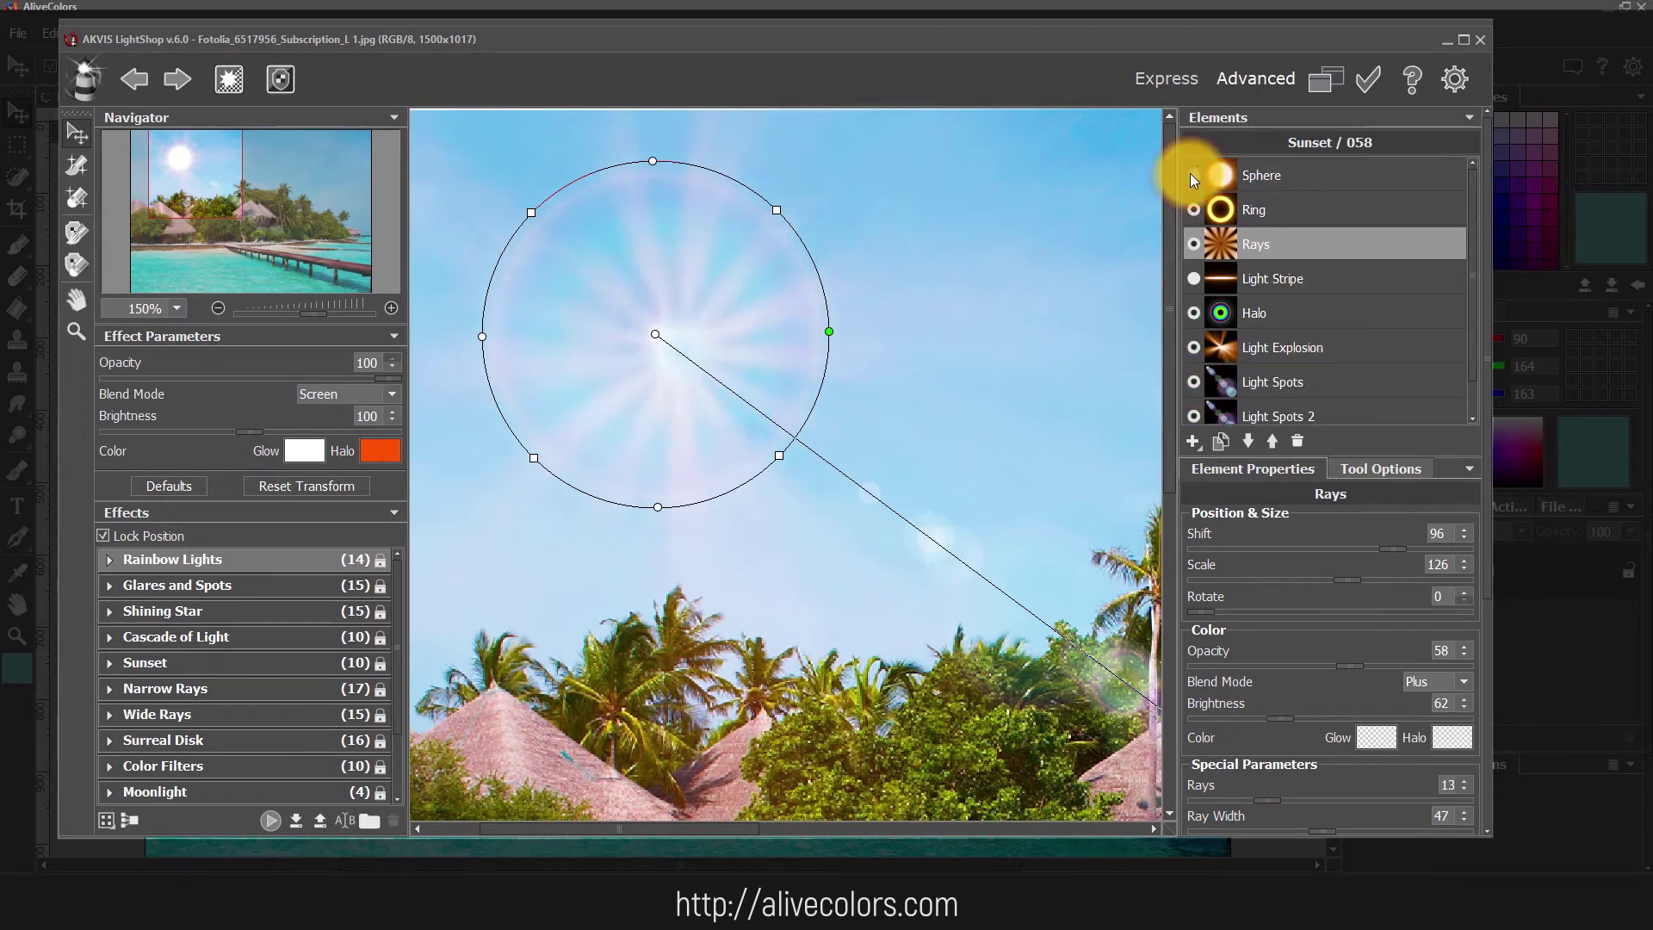
{"action": "left_click", "coordinate": [1194, 176]}
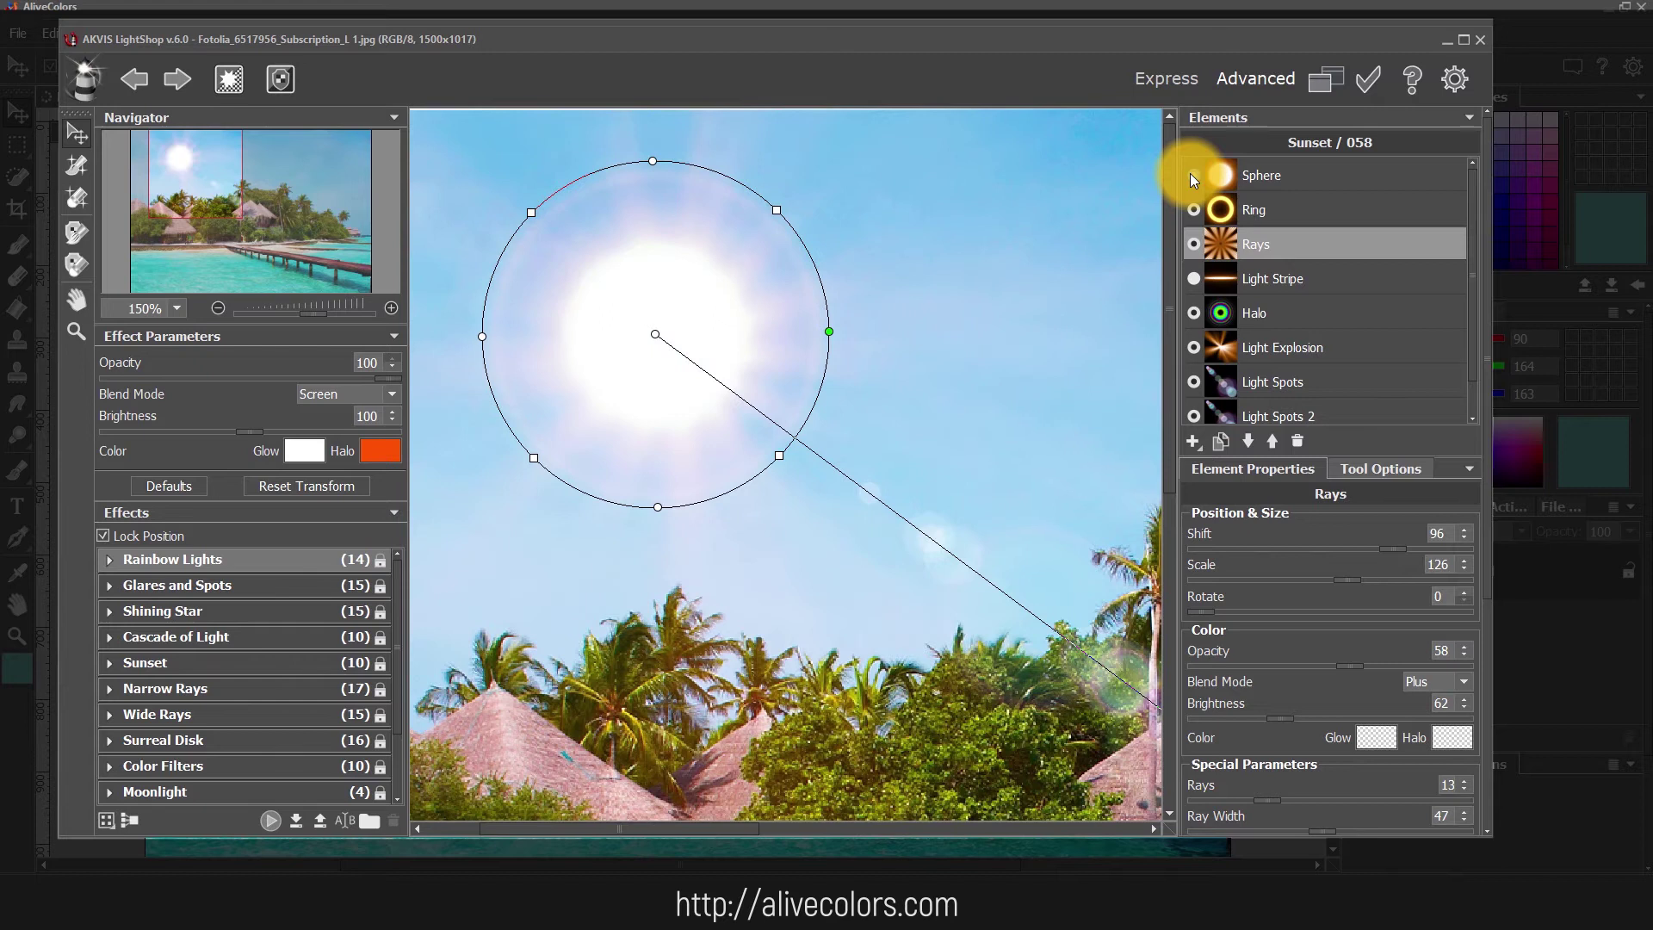
Set the Rays element's scale to 172, rotation to 136 and opacity to 75, and select the Sphere element.
{"action": "mouse_move", "coordinate": [1359, 577]}
{"action": "left_mouse_down"}
{"action": "mouse_move", "coordinate": [1276, 579]}
{"action": "mouse_move", "coordinate": [1378, 589]}
{"action": "left_mouse_up"}
{"action": "left_click_drag", "start_coordinate": [1237, 608], "coordinate": [1298, 608]}
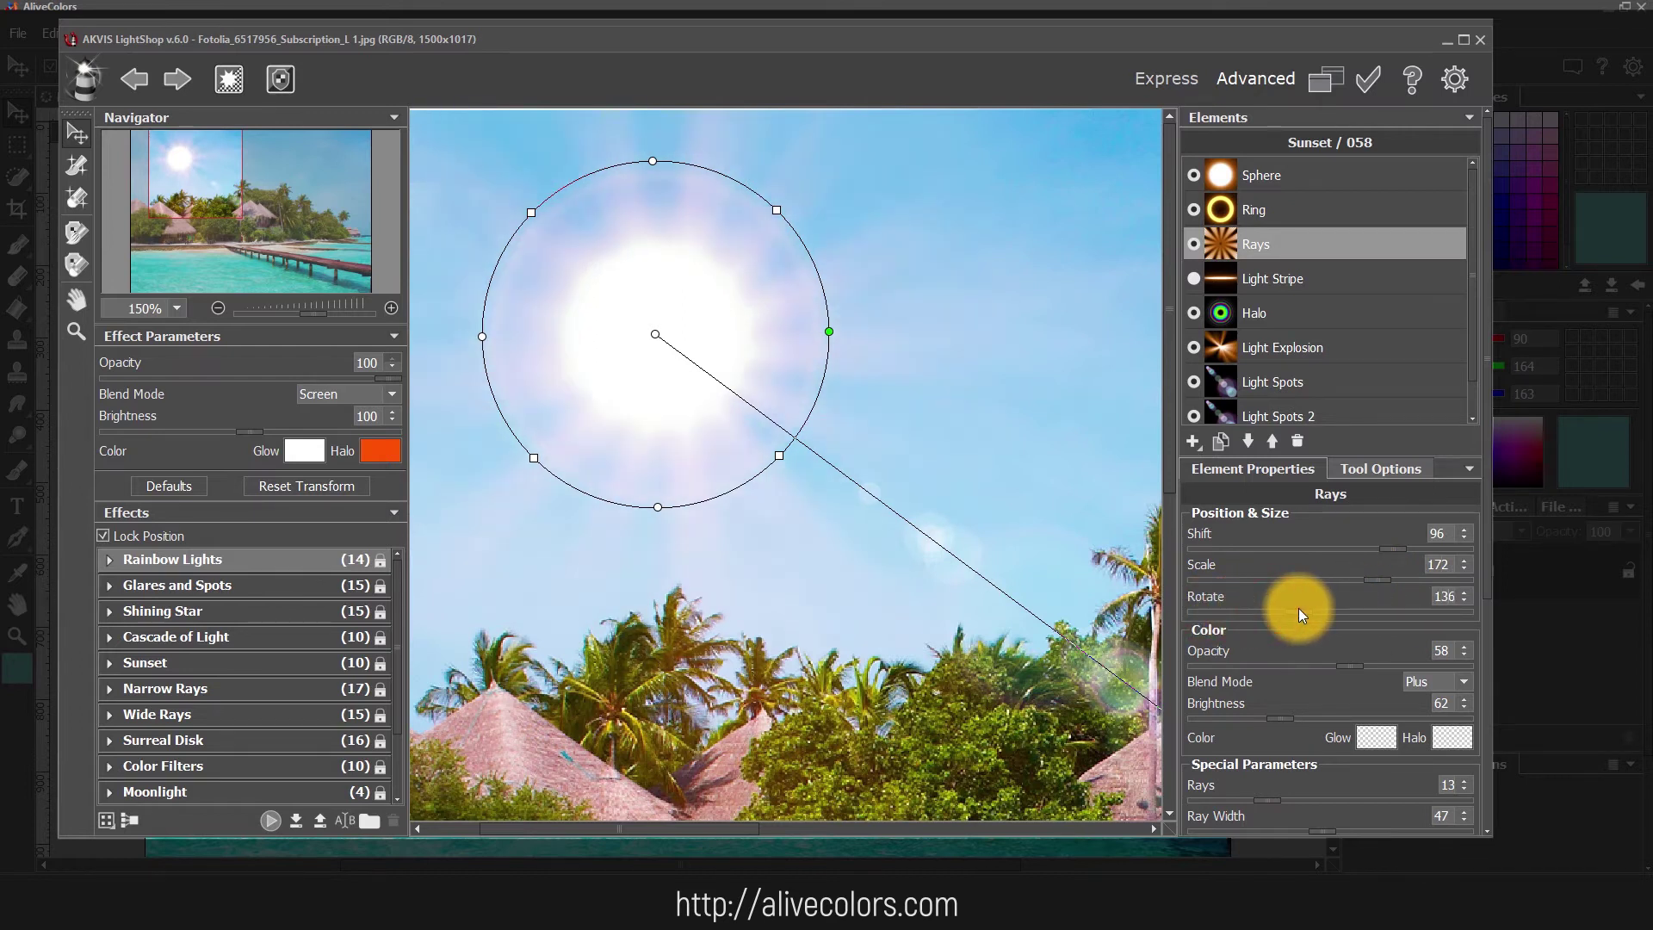
{"action": "left_click_drag", "start_coordinate": [1347, 665], "coordinate": [1394, 666]}
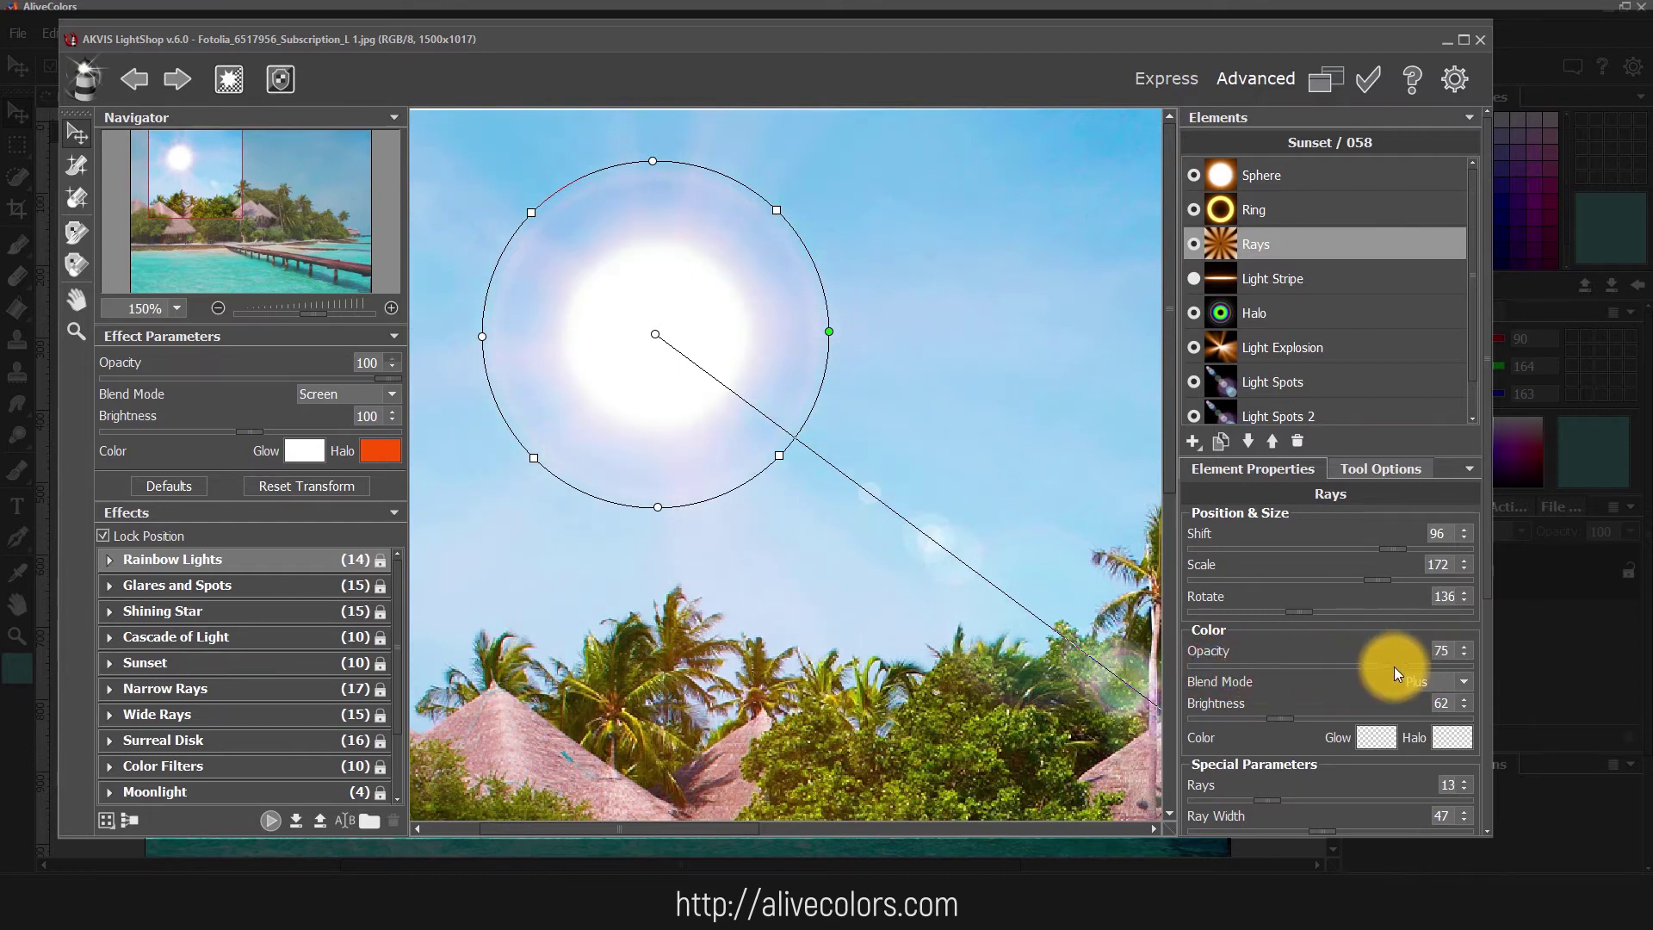
{"action": "left_click", "coordinate": [1261, 179]}
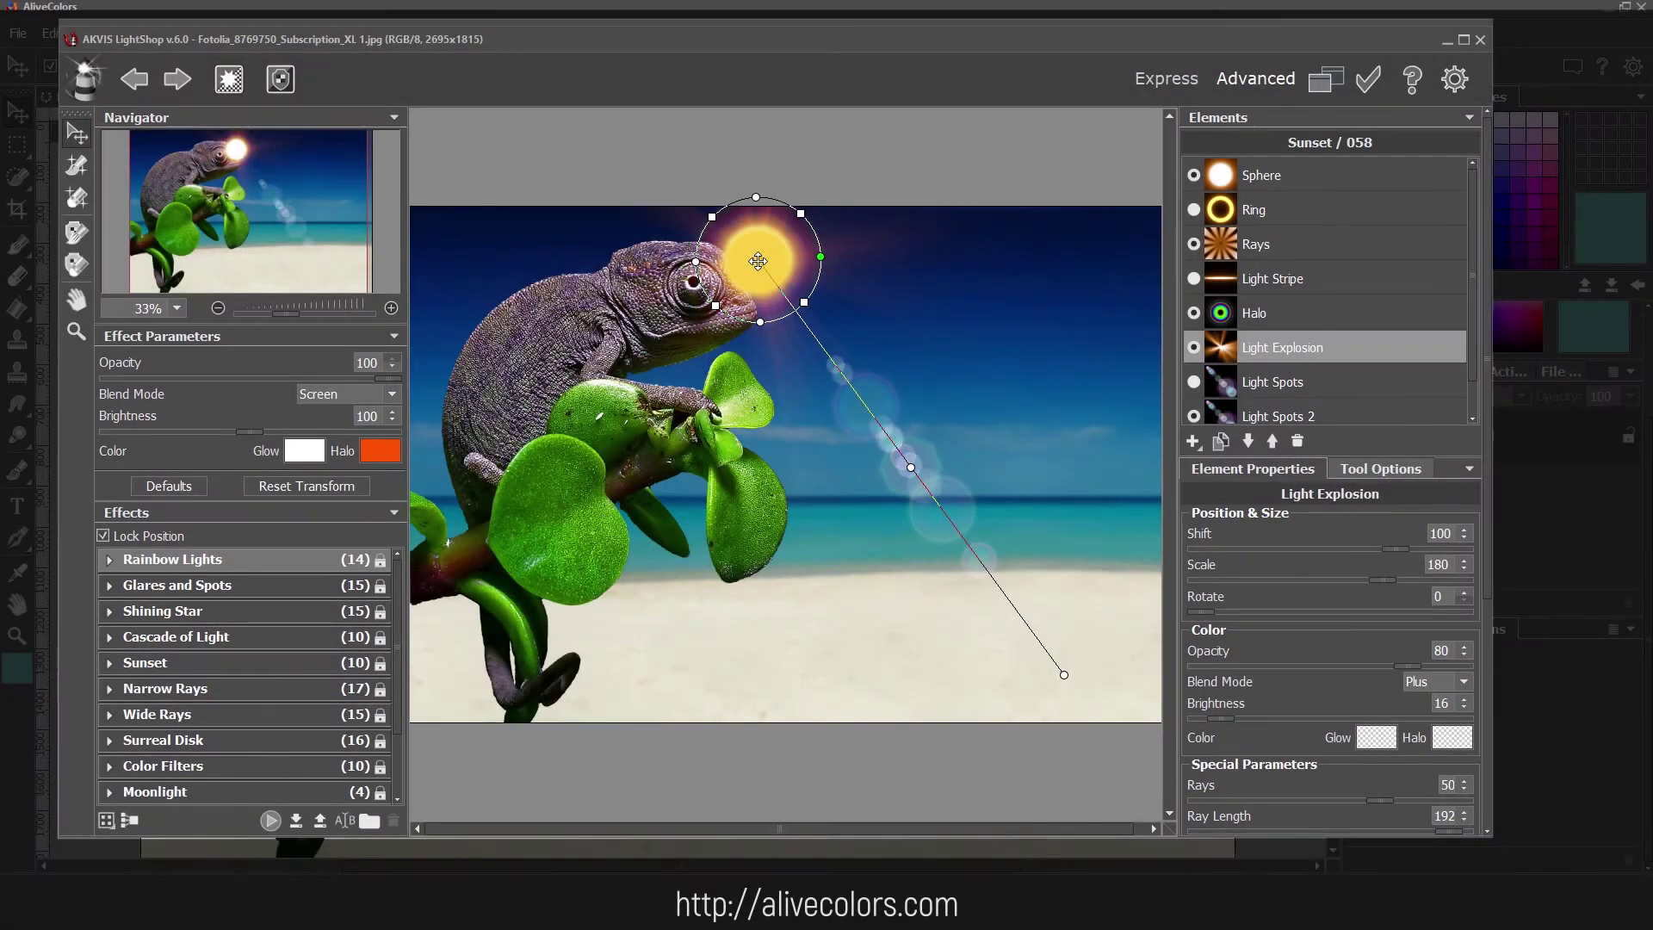
Paint a protective mask over the chameleon's head and erase the strokes spilling from its snout onto the sun.
{"action": "scroll", "coordinate": [754, 265], "scroll_direction": "up", "scroll_amount": 2}
{"action": "left_click_drag", "start_coordinate": [737, 260], "coordinate": [756, 407]}
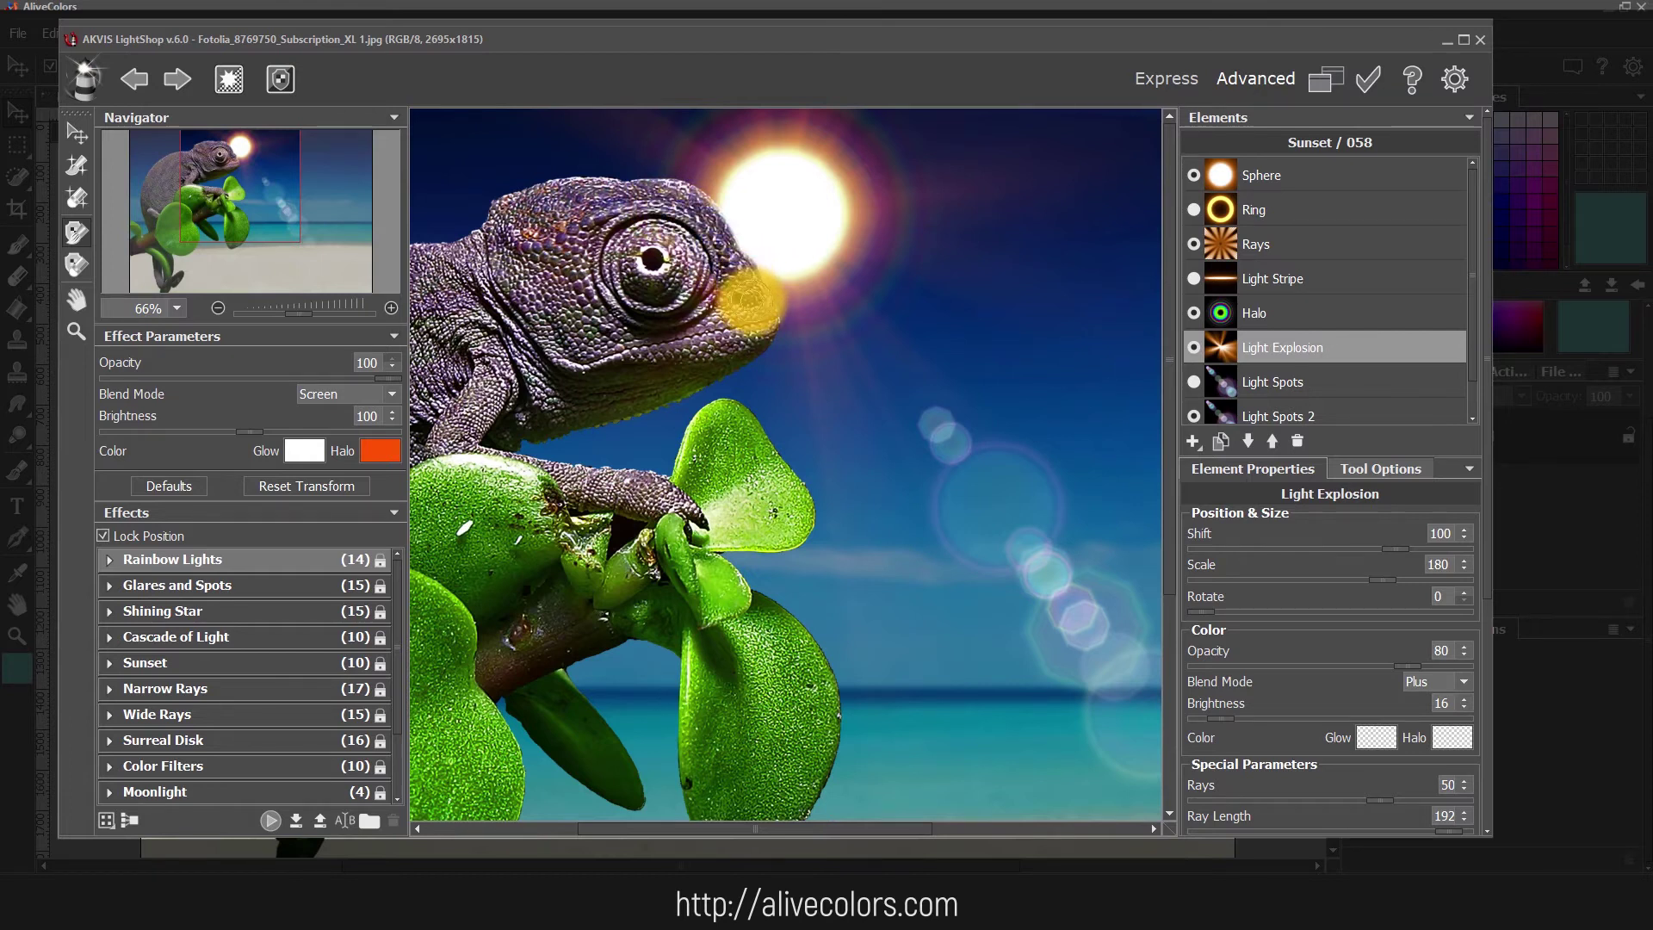
{"action": "left_click", "coordinate": [289, 93]}
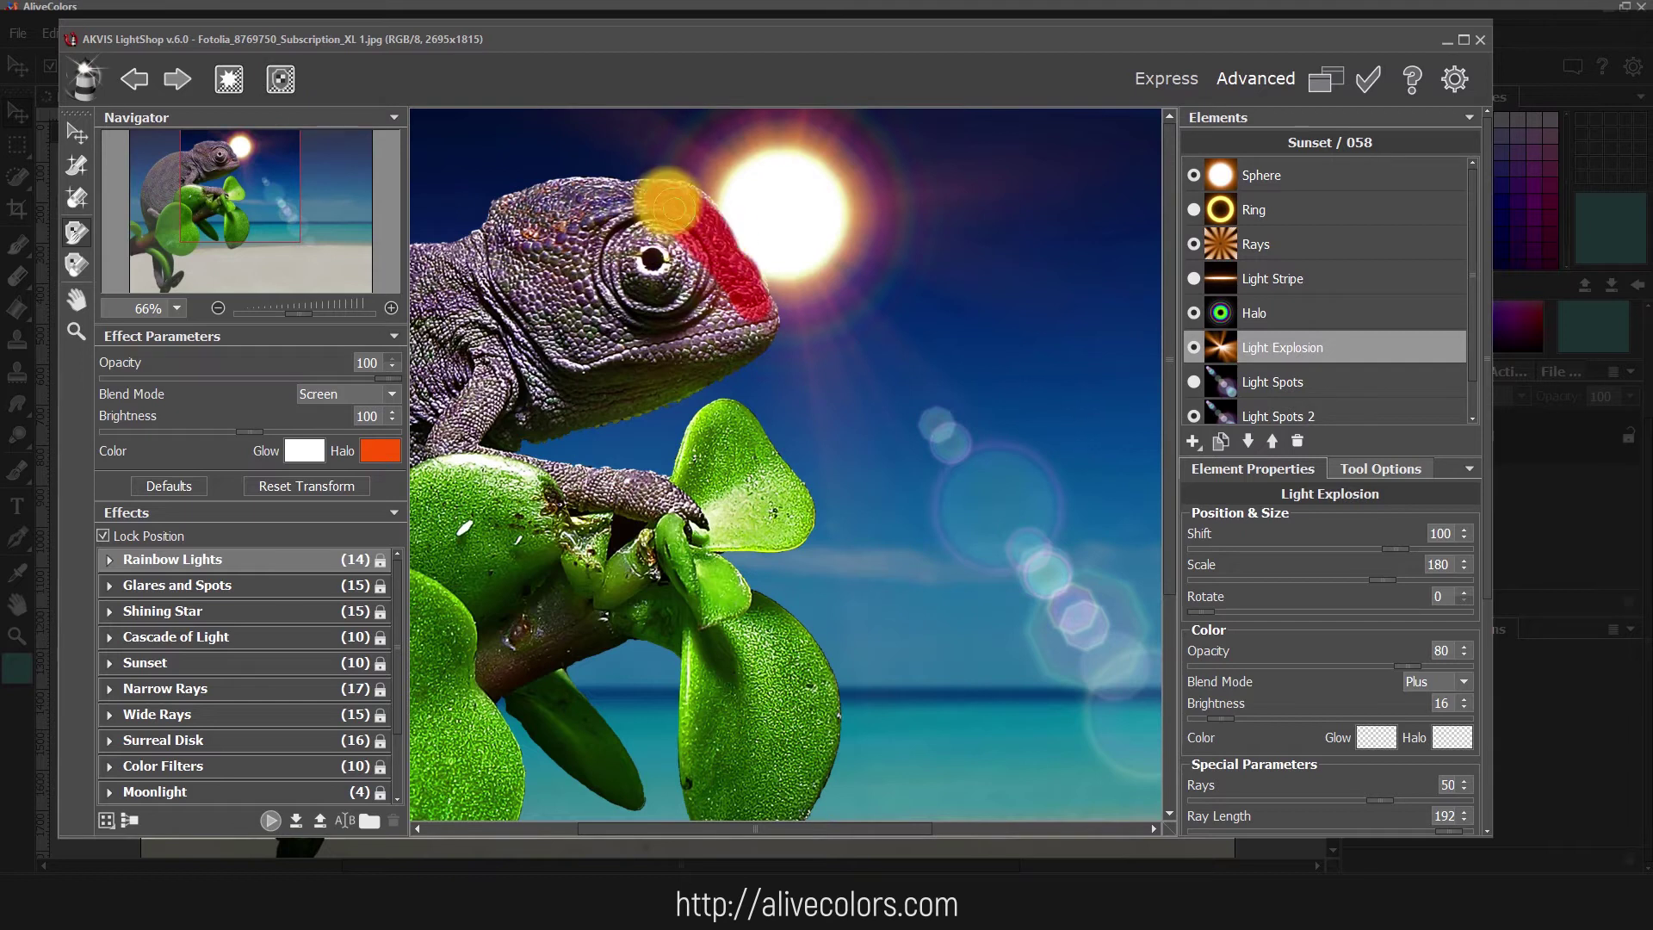
{"action": "mouse_move", "coordinate": [629, 204]}
{"action": "left_mouse_down"}
{"action": "mouse_move", "coordinate": [551, 204]}
{"action": "mouse_move", "coordinate": [590, 199]}
{"action": "mouse_move", "coordinate": [670, 232]}
{"action": "mouse_move", "coordinate": [740, 316]}
{"action": "mouse_move", "coordinate": [647, 331]}
{"action": "mouse_move", "coordinate": [757, 320]}
{"action": "mouse_move", "coordinate": [651, 384]}
{"action": "mouse_move", "coordinate": [695, 313]}
{"action": "mouse_move", "coordinate": [691, 289]}
{"action": "mouse_move", "coordinate": [589, 218]}
{"action": "mouse_move", "coordinate": [680, 310]}
{"action": "mouse_move", "coordinate": [608, 269]}
{"action": "mouse_move", "coordinate": [586, 198]}
{"action": "mouse_move", "coordinate": [643, 197]}
{"action": "mouse_move", "coordinate": [705, 249]}
{"action": "mouse_move", "coordinate": [740, 237]}
{"action": "mouse_move", "coordinate": [759, 290]}
{"action": "mouse_move", "coordinate": [716, 322]}
{"action": "left_mouse_up"}
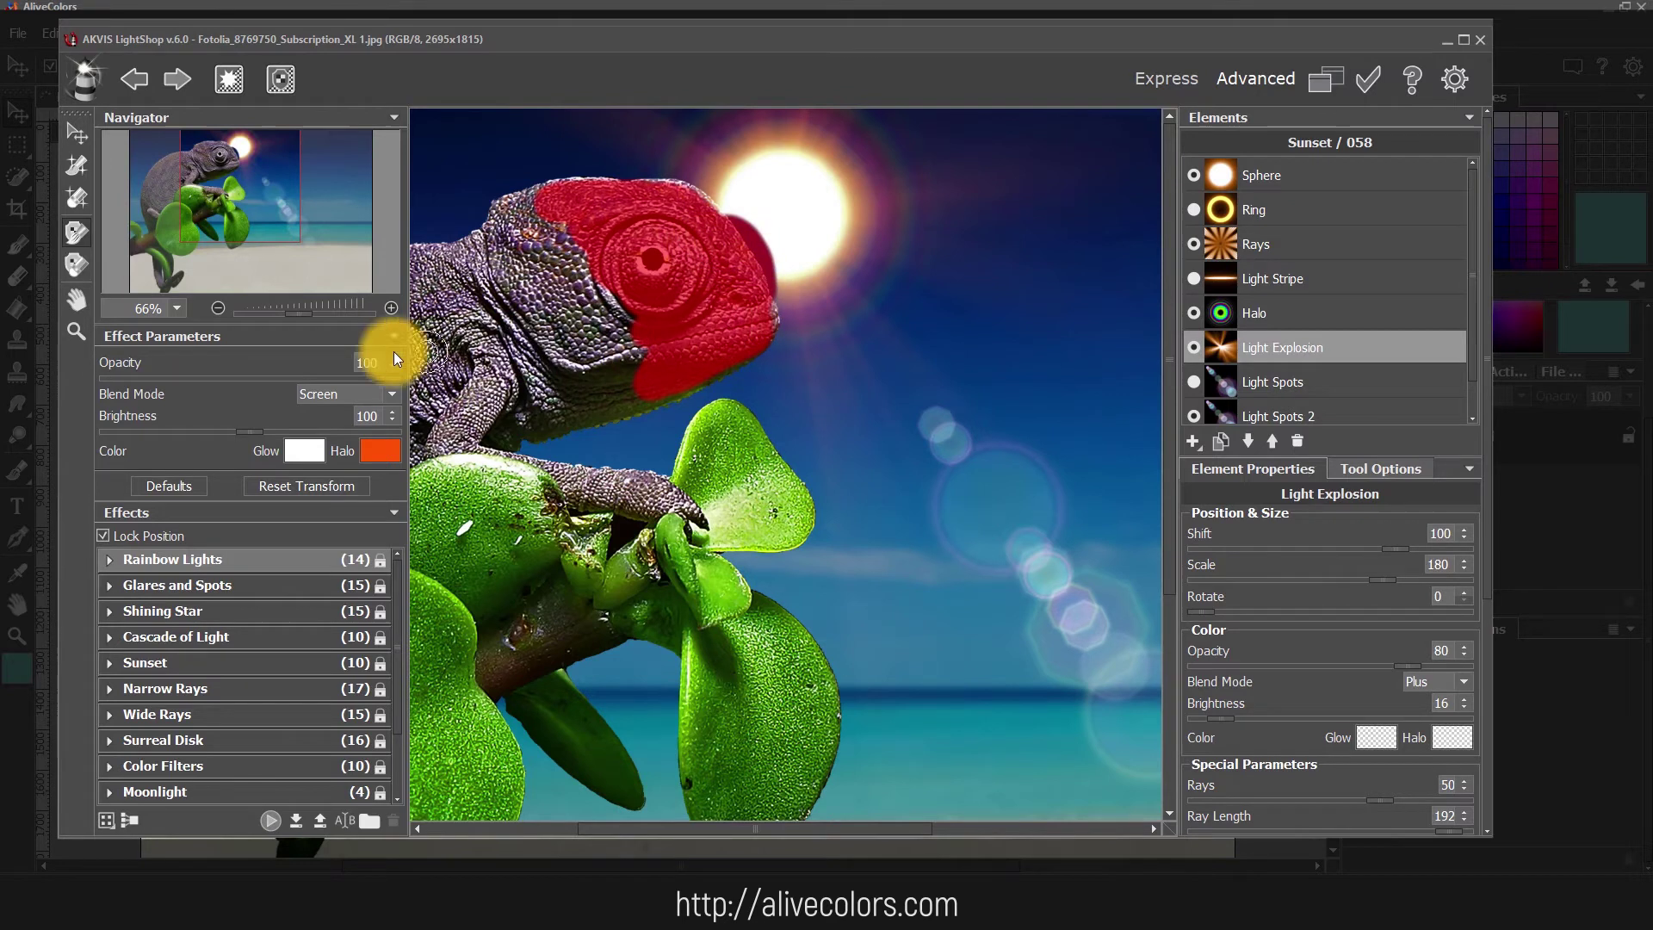
{"action": "left_click", "coordinate": [76, 264]}
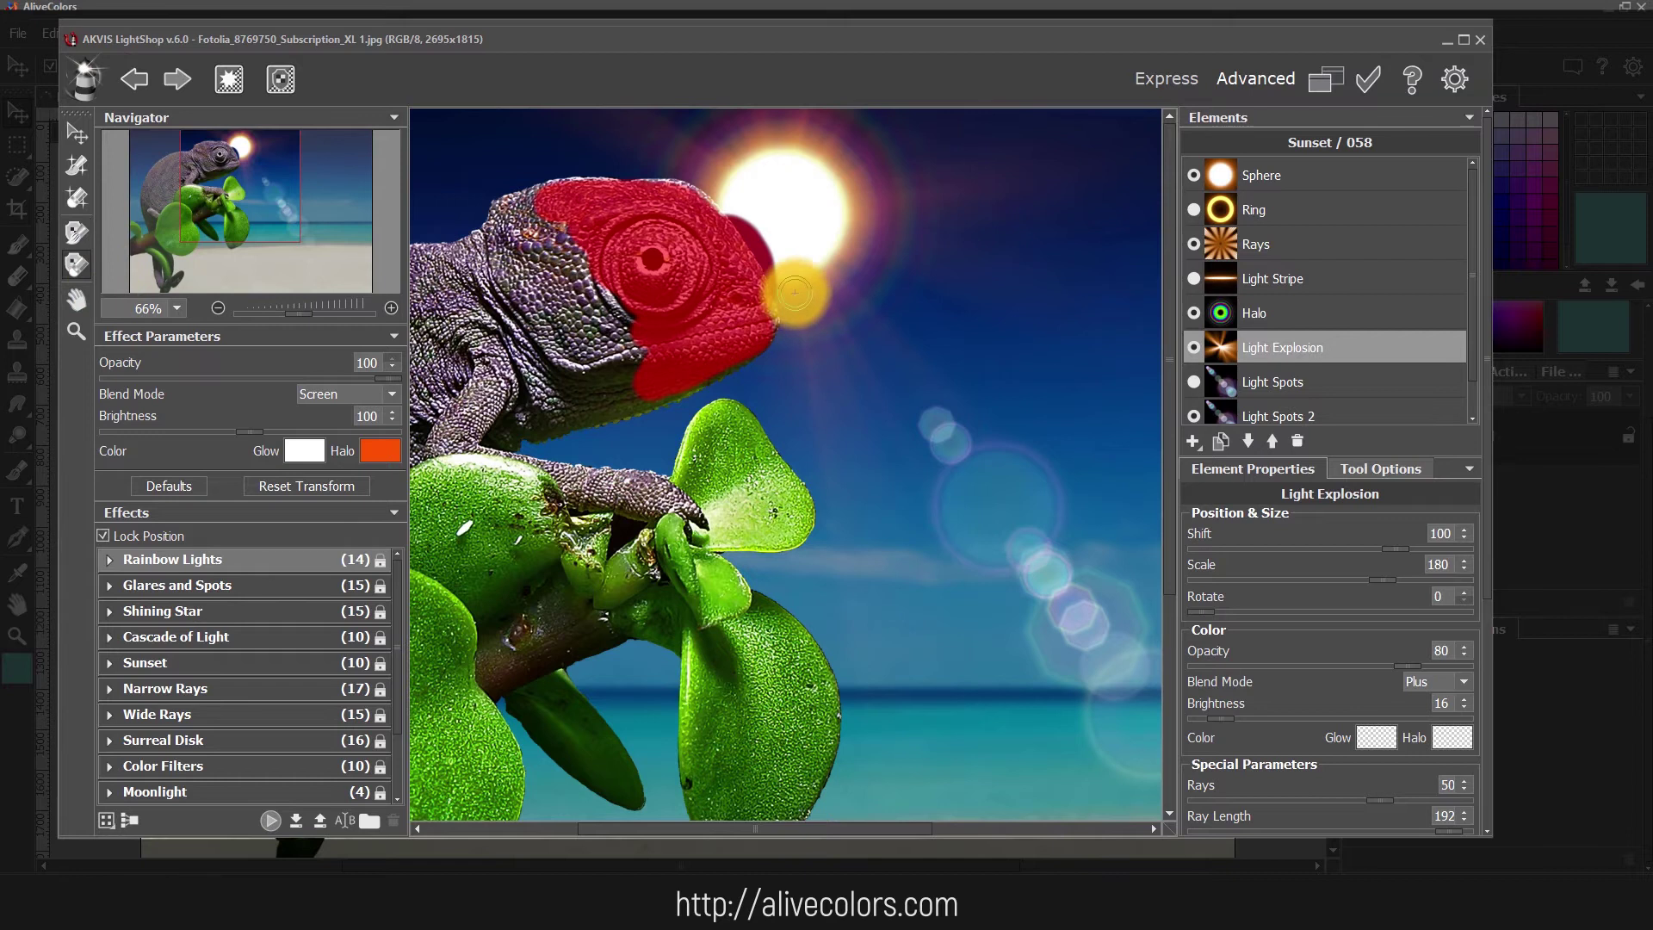
{"action": "left_click_drag", "start_coordinate": [789, 293], "coordinate": [731, 206]}
Extend the protective mask over the back of the head and throat with the original image temporarily hidden.
{"action": "left_click", "coordinate": [76, 232]}
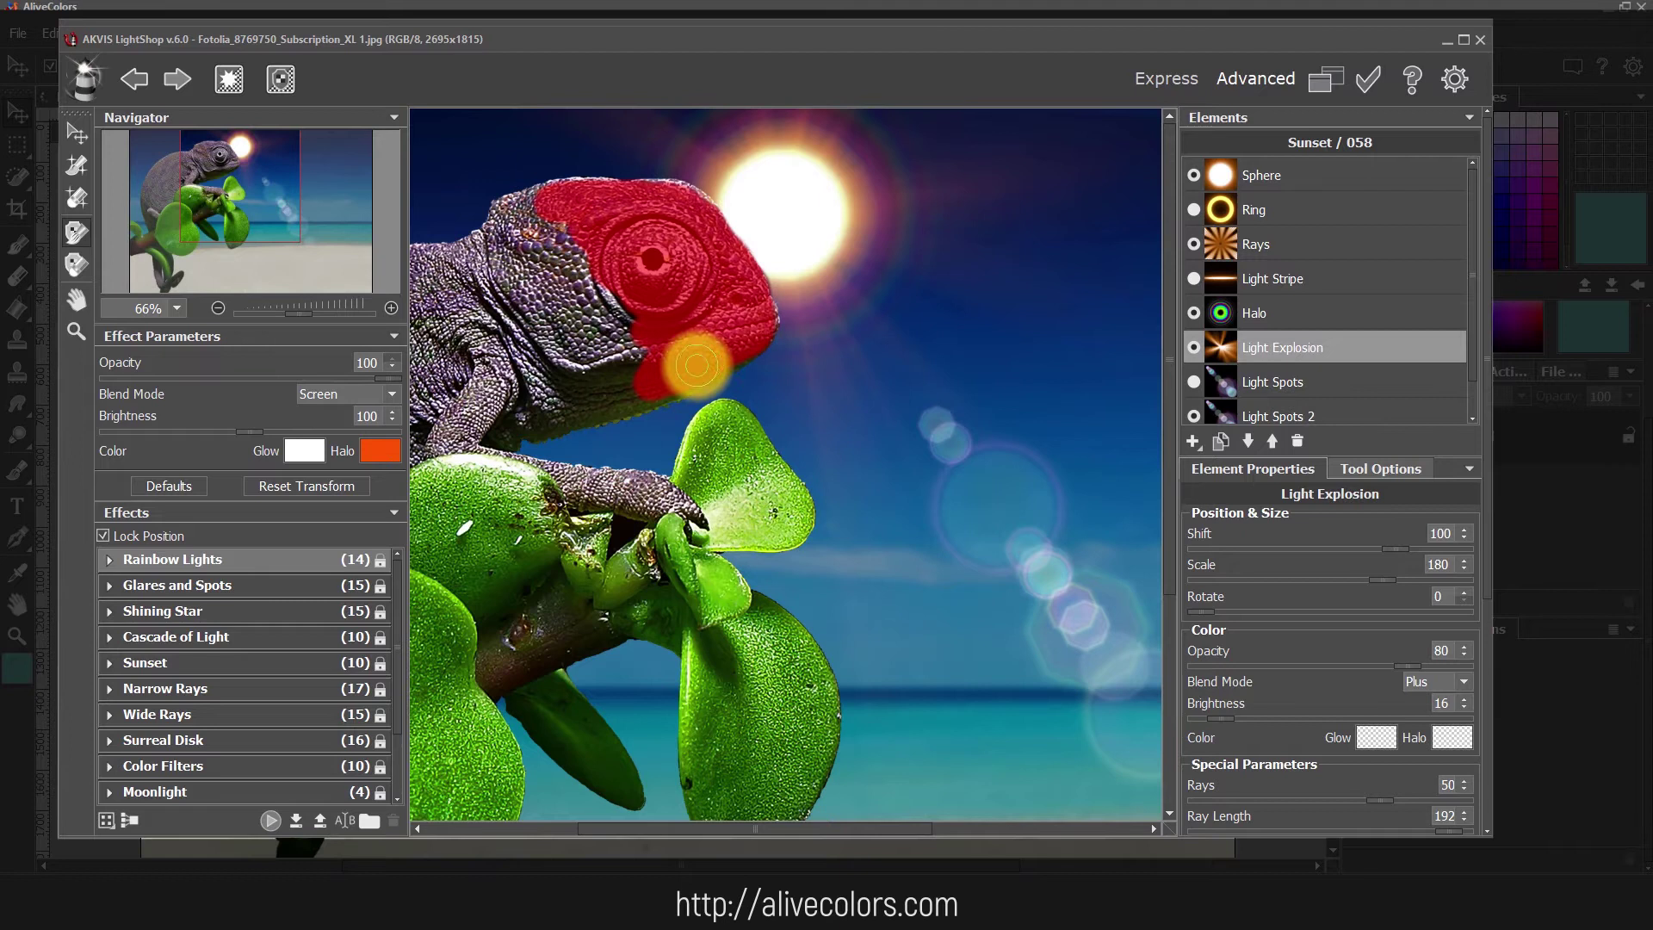
{"action": "left_click", "coordinate": [223, 79]}
{"action": "mouse_move", "coordinate": [635, 328]}
{"action": "left_mouse_down"}
{"action": "mouse_move", "coordinate": [644, 367]}
{"action": "mouse_move", "coordinate": [577, 380]}
{"action": "mouse_move", "coordinate": [628, 329]}
{"action": "left_mouse_up"}
{"action": "mouse_move", "coordinate": [530, 209]}
{"action": "left_mouse_down"}
{"action": "mouse_move", "coordinate": [551, 262]}
{"action": "mouse_move", "coordinate": [646, 343]}
{"action": "mouse_move", "coordinate": [564, 376]}
{"action": "mouse_move", "coordinate": [554, 351]}
{"action": "left_mouse_up"}
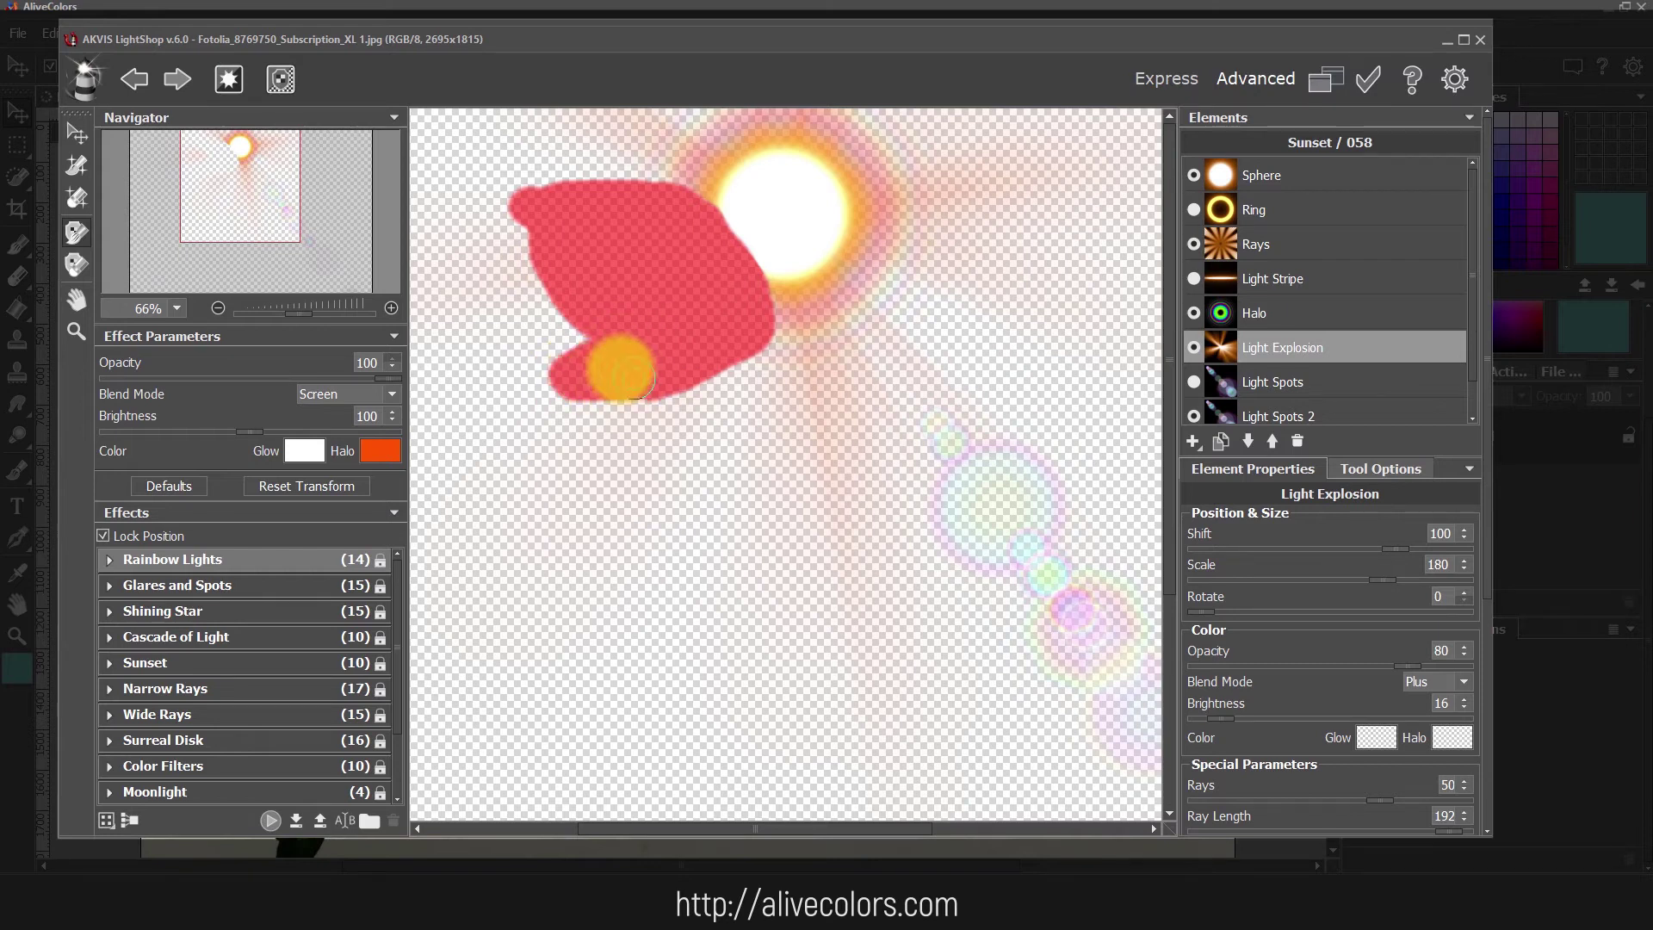
{"action": "left_click", "coordinate": [243, 77]}
Hide the mask strokes and apply the light effect to the chameleon photo.
{"action": "left_click", "coordinate": [281, 80]}
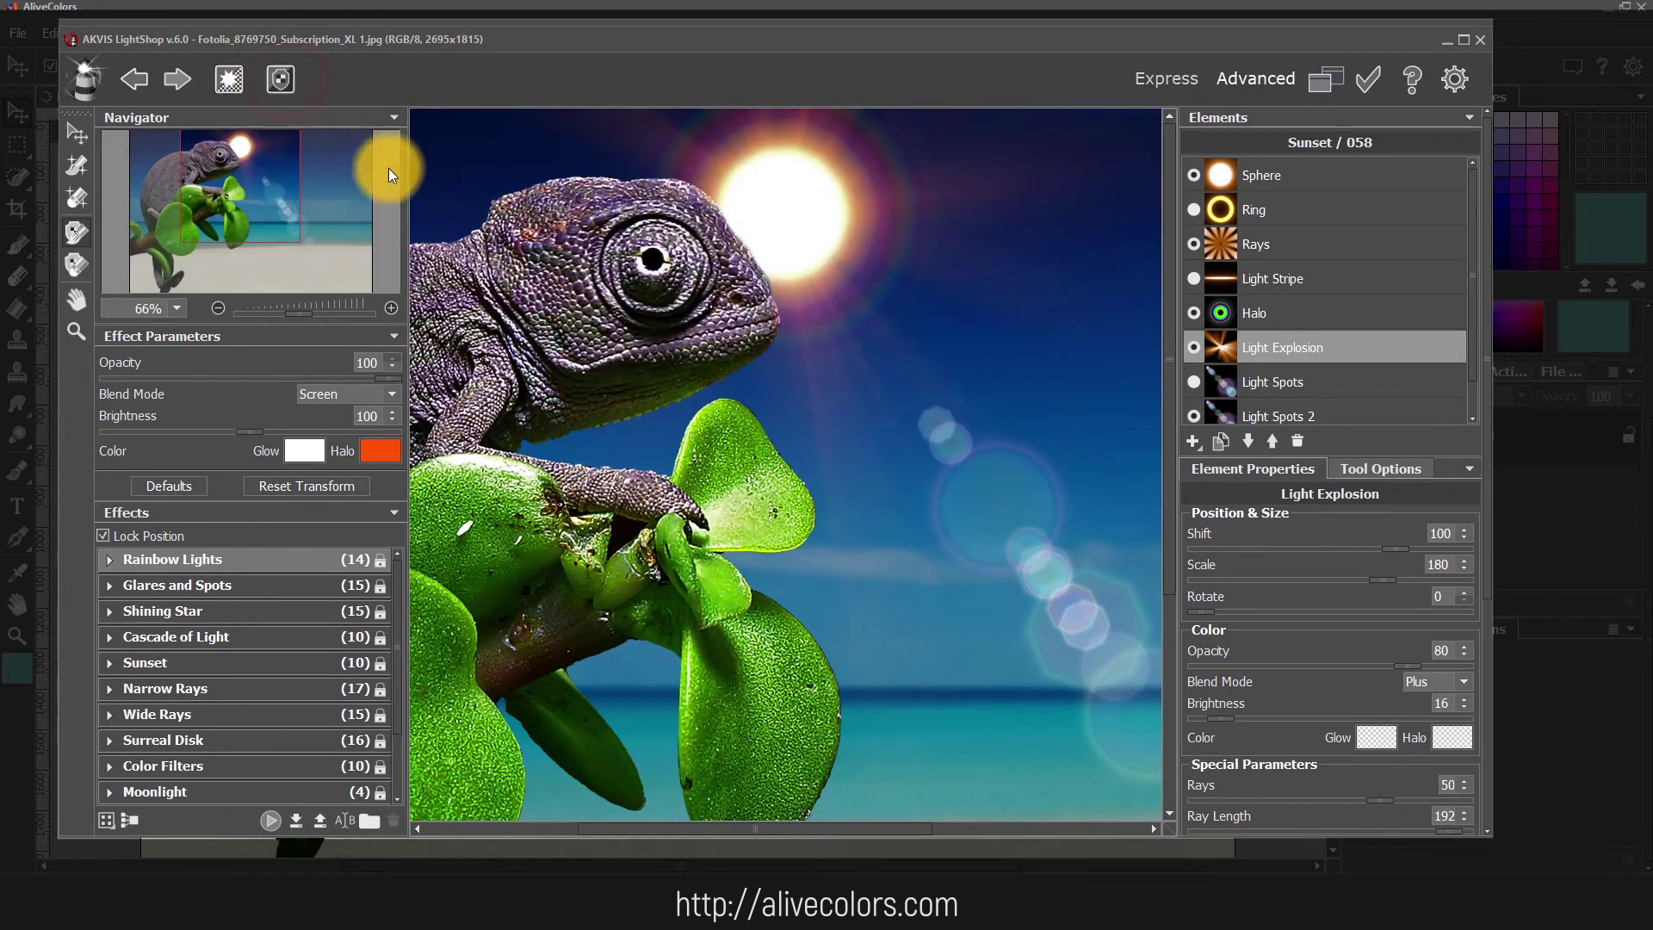
{"action": "scroll", "coordinate": [730, 345], "scroll_direction": "down", "scroll_amount": 2}
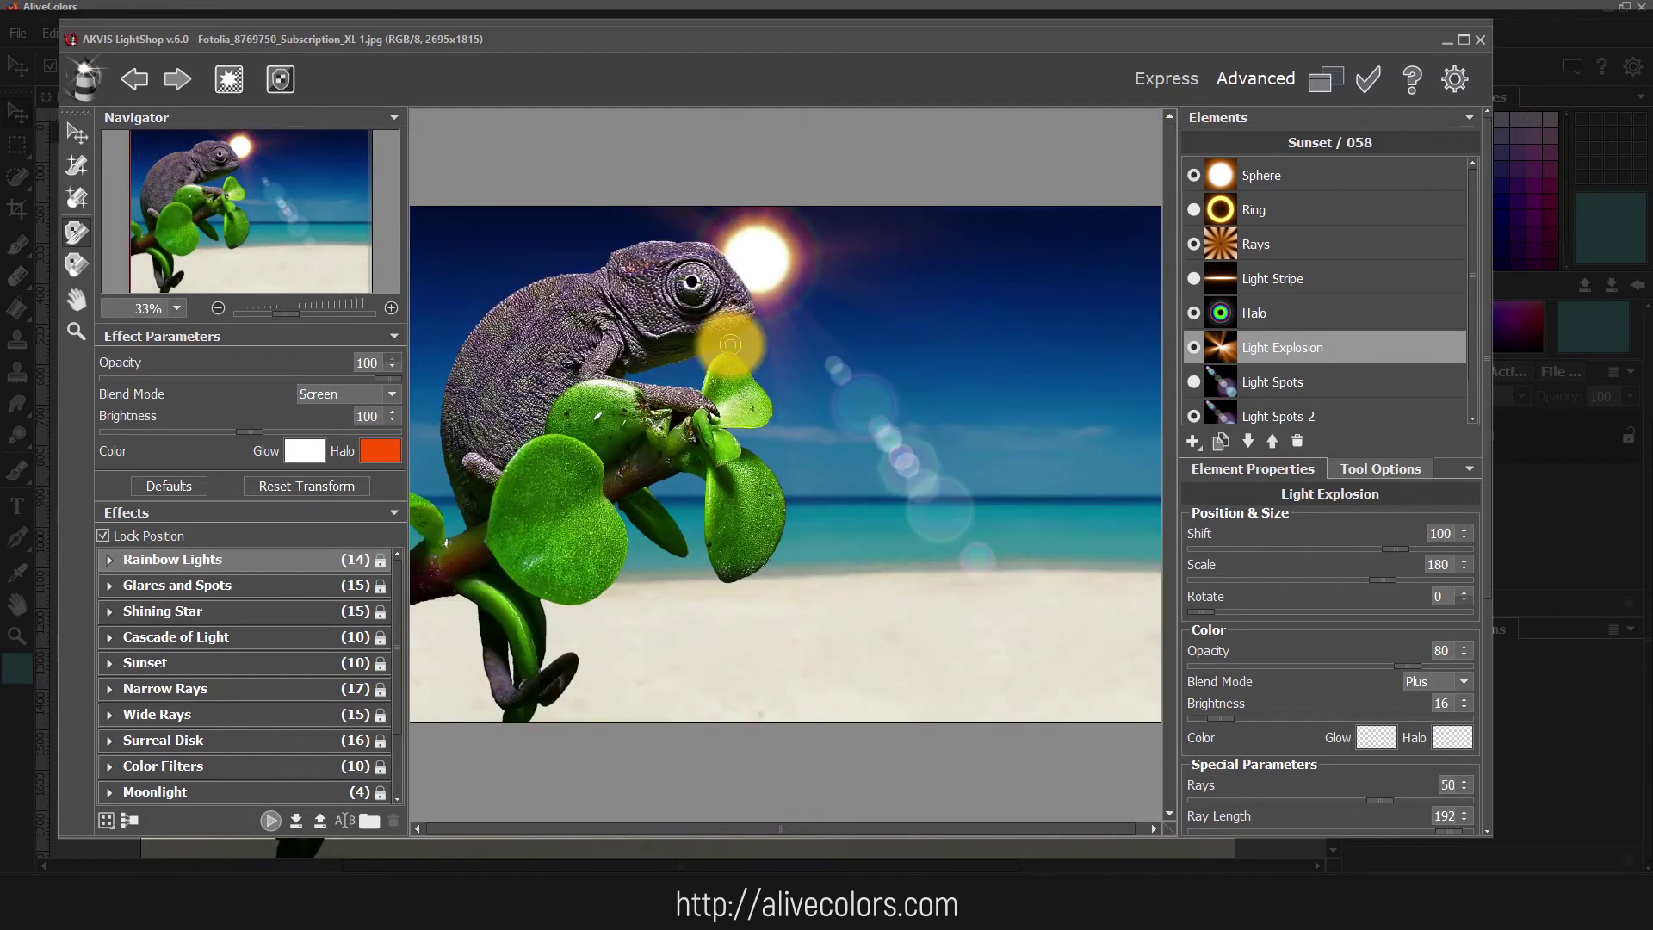
{"action": "left_click", "coordinate": [1378, 72]}
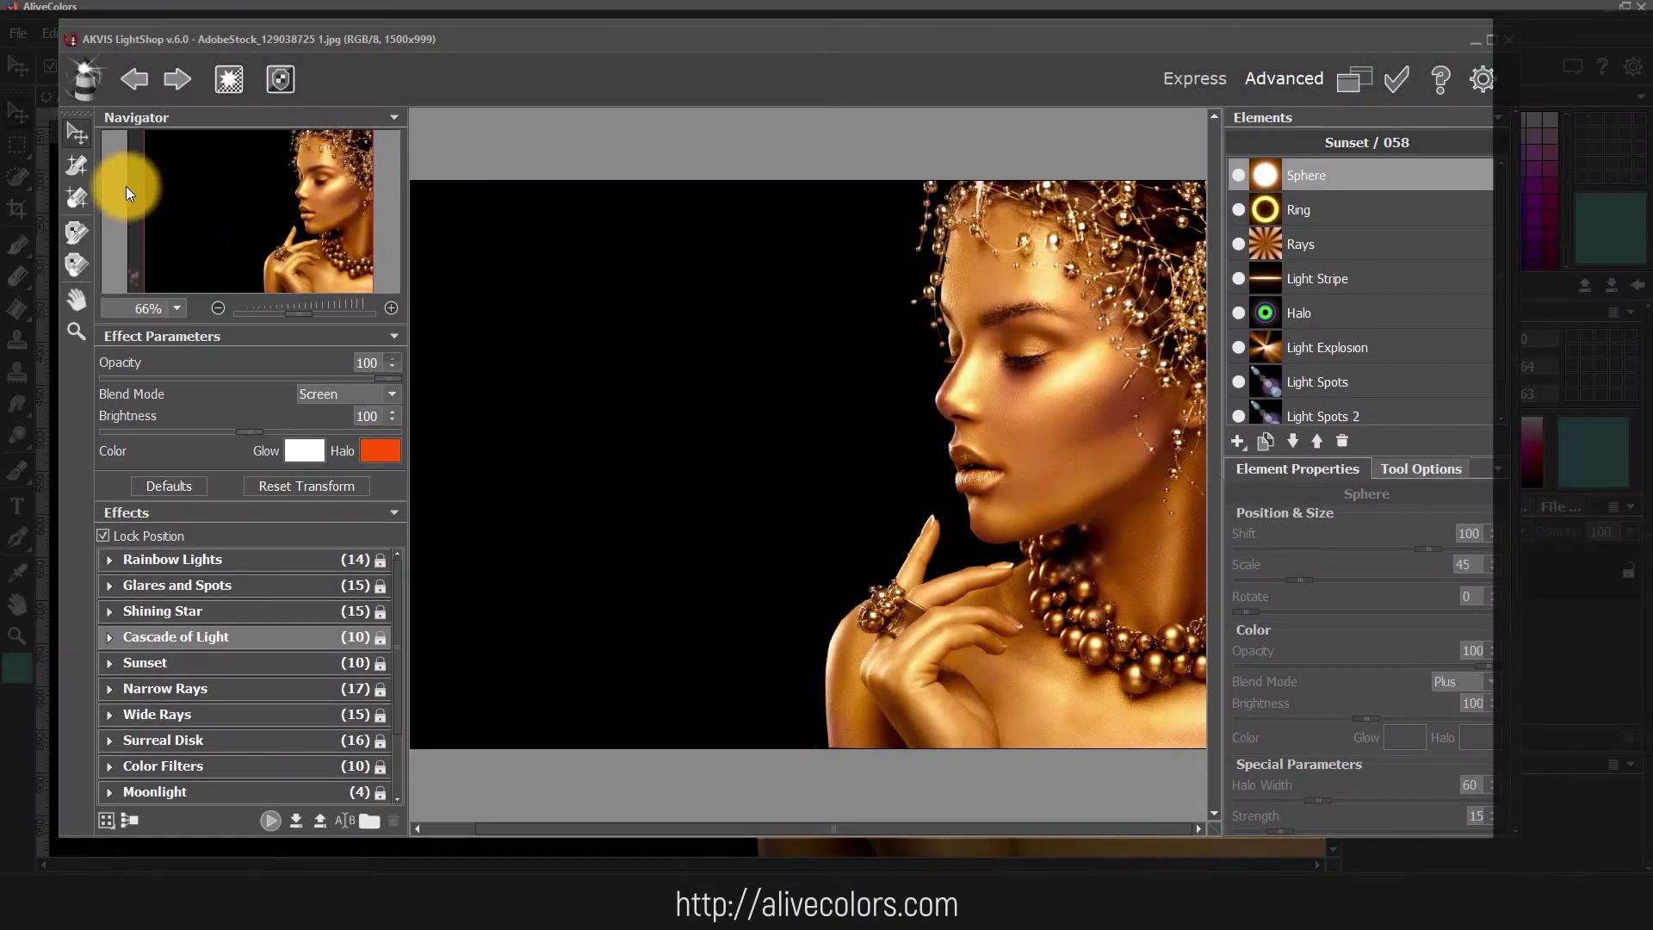
Spray an arc of sparkles on the black background, and scatter more across it with brush size 2000.
{"action": "left_click", "coordinate": [75, 157]}
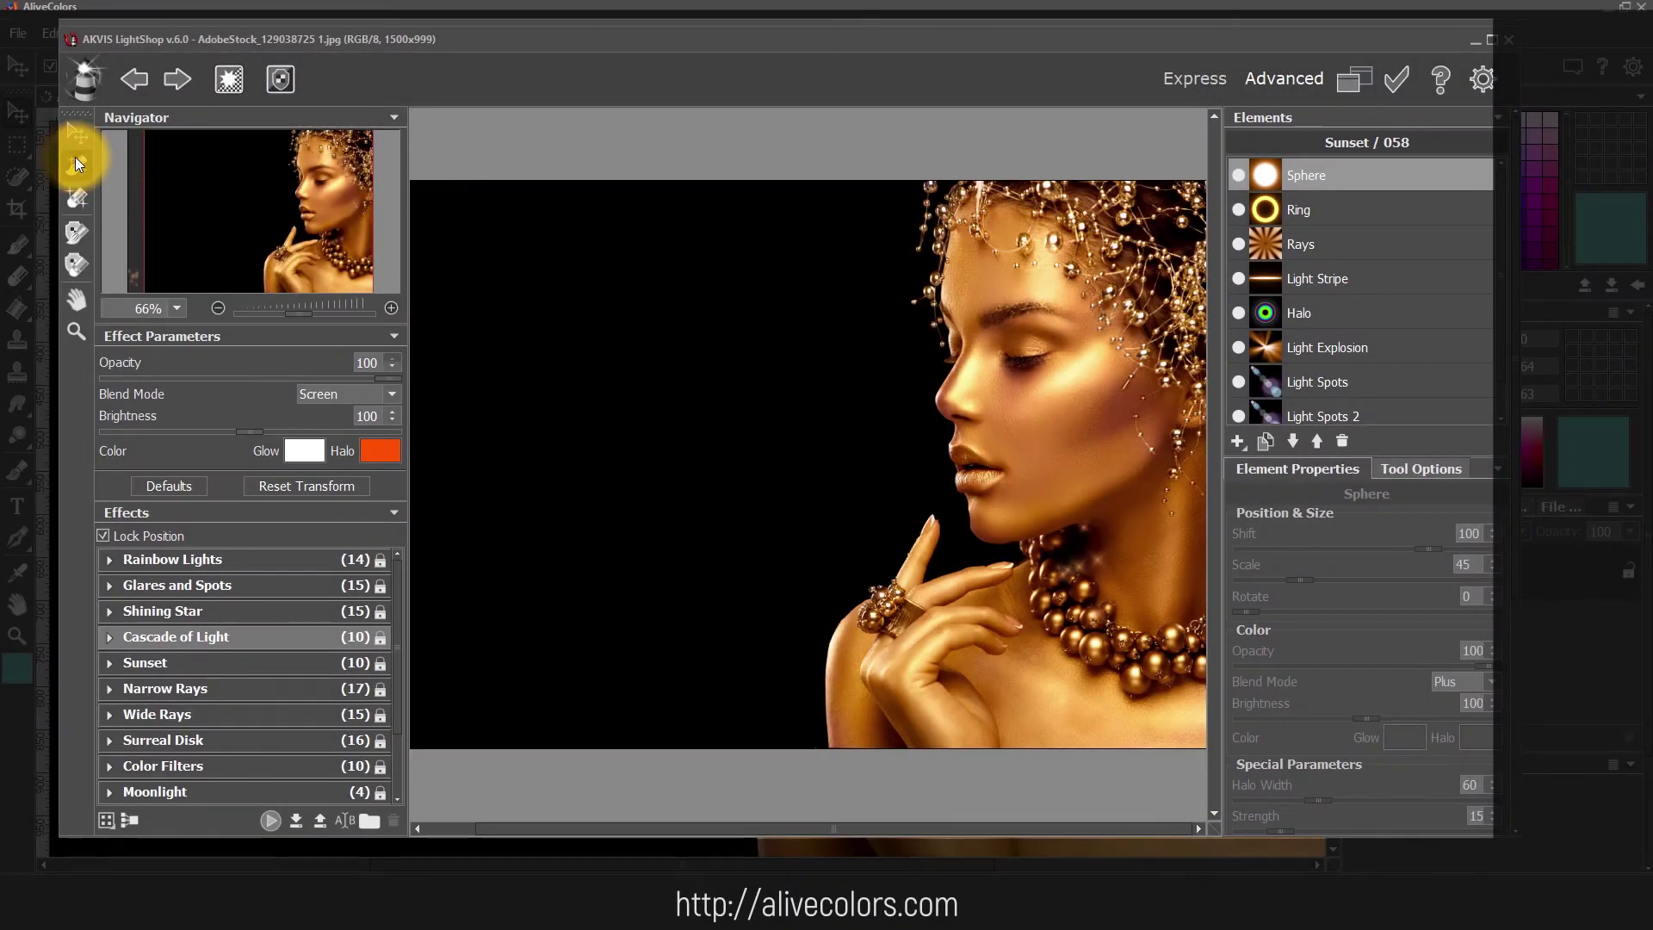
{"action": "mouse_move", "coordinate": [455, 441]}
{"action": "left_mouse_down"}
{"action": "mouse_move", "coordinate": [463, 371]}
{"action": "mouse_move", "coordinate": [505, 300]}
{"action": "mouse_move", "coordinate": [609, 269]}
{"action": "mouse_move", "coordinate": [801, 295]}
{"action": "left_mouse_up"}
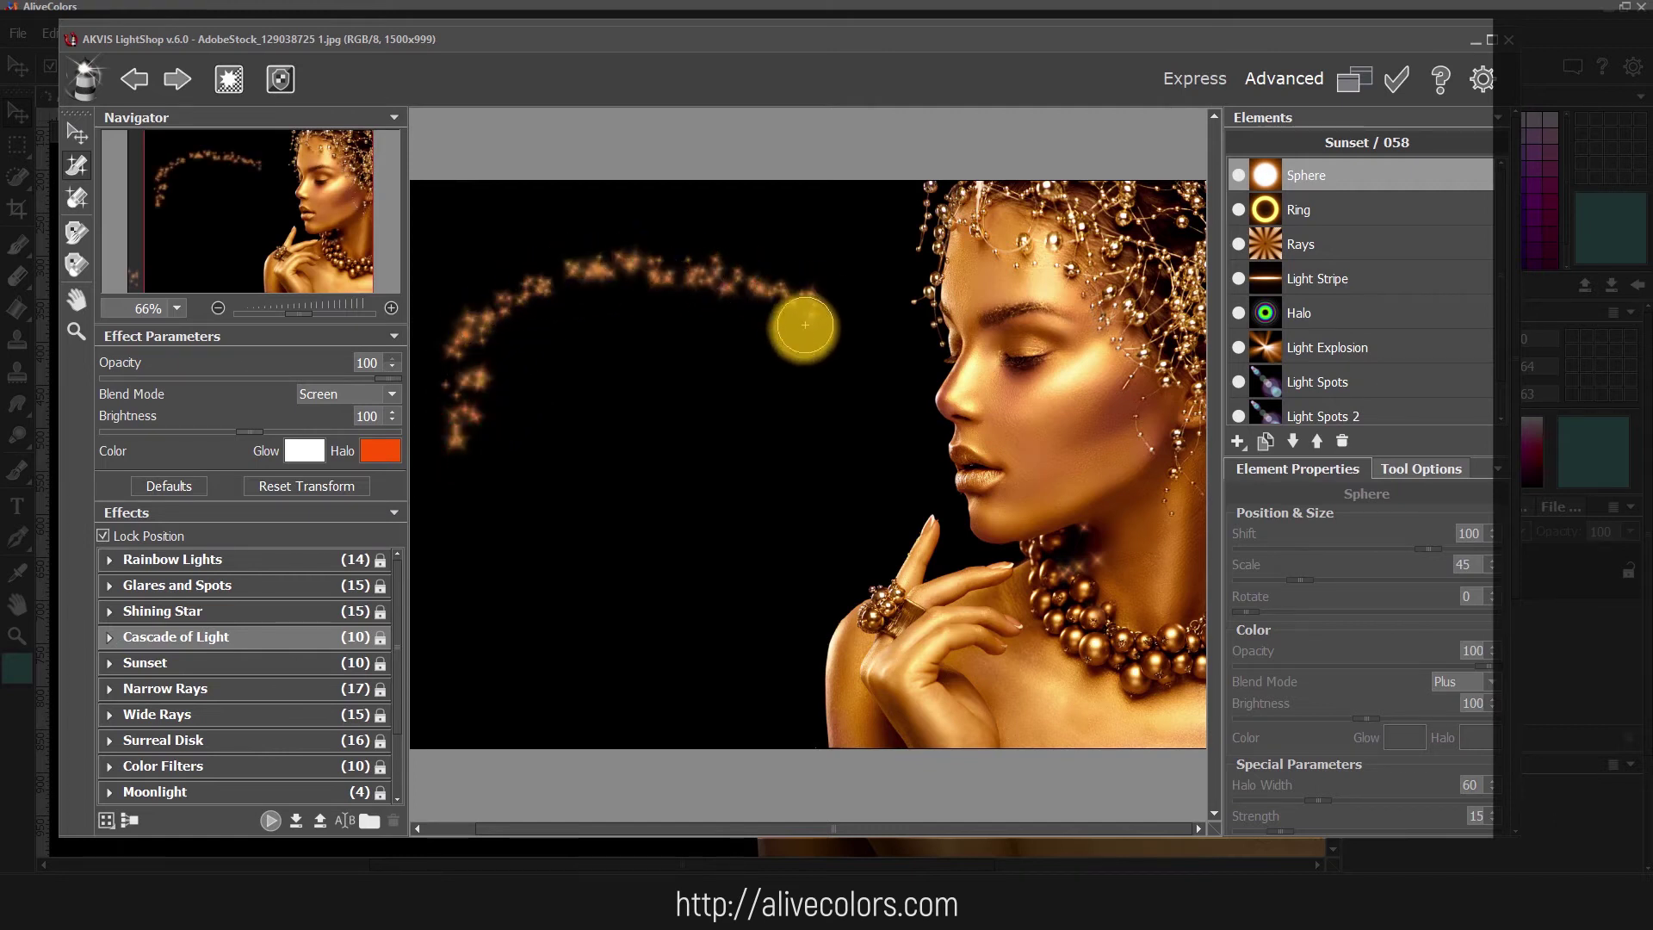
{"action": "right_click", "coordinate": [801, 323]}
{"action": "left_click_drag", "start_coordinate": [930, 343], "coordinate": [1051, 343]}
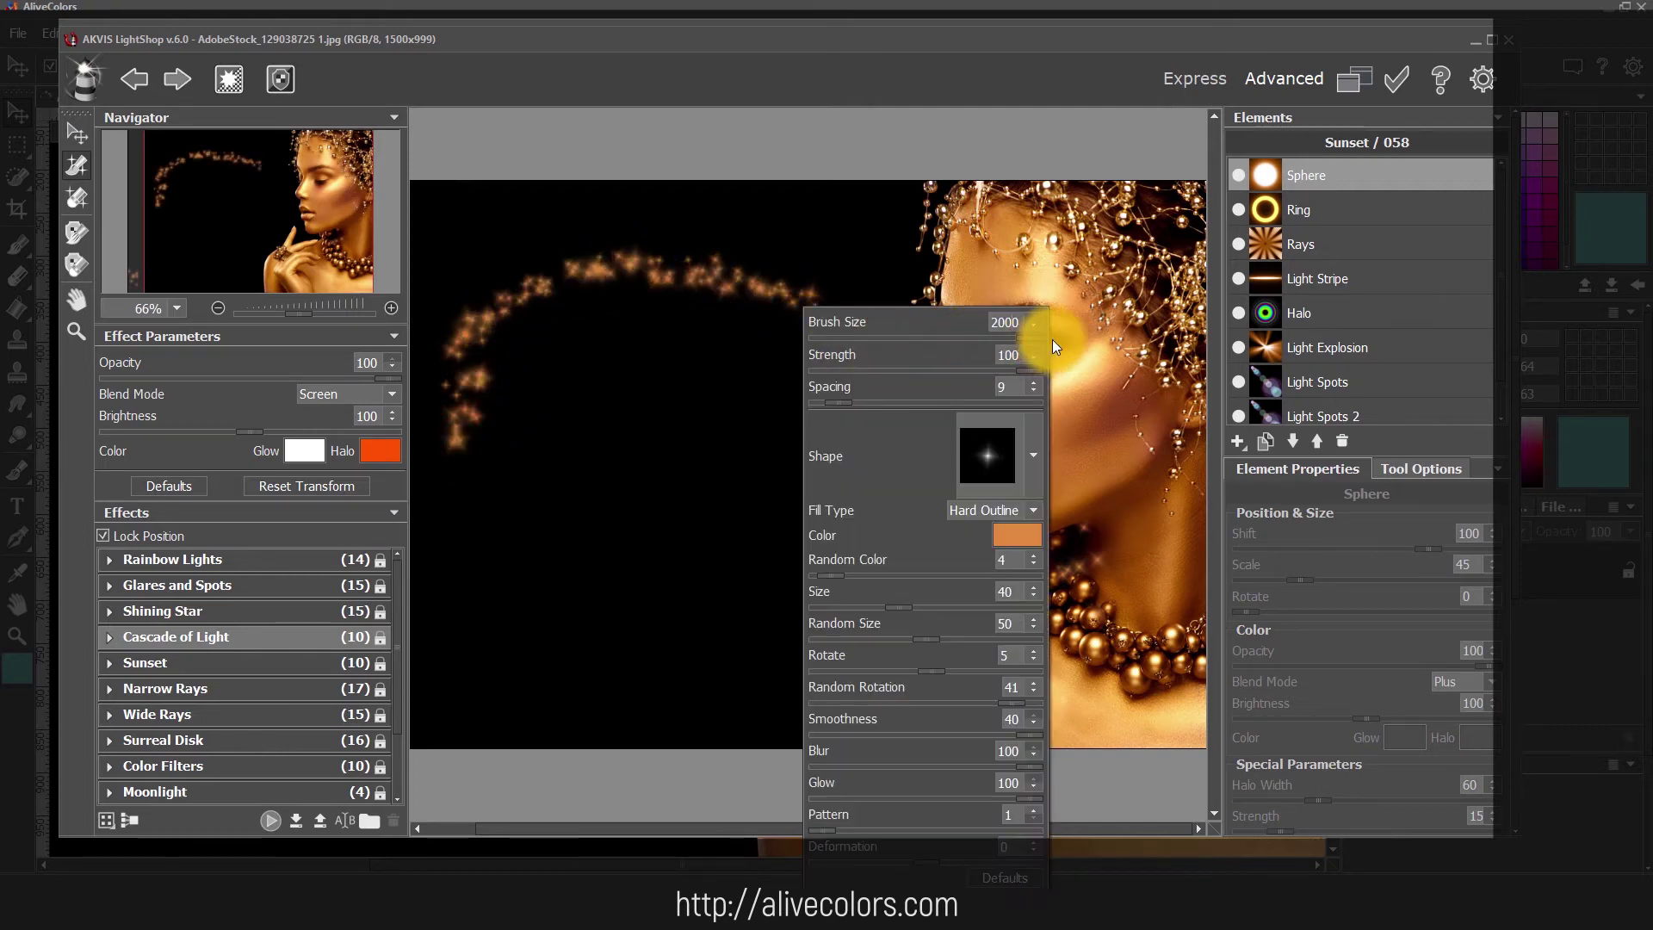
{"action": "left_click", "coordinate": [629, 458]}
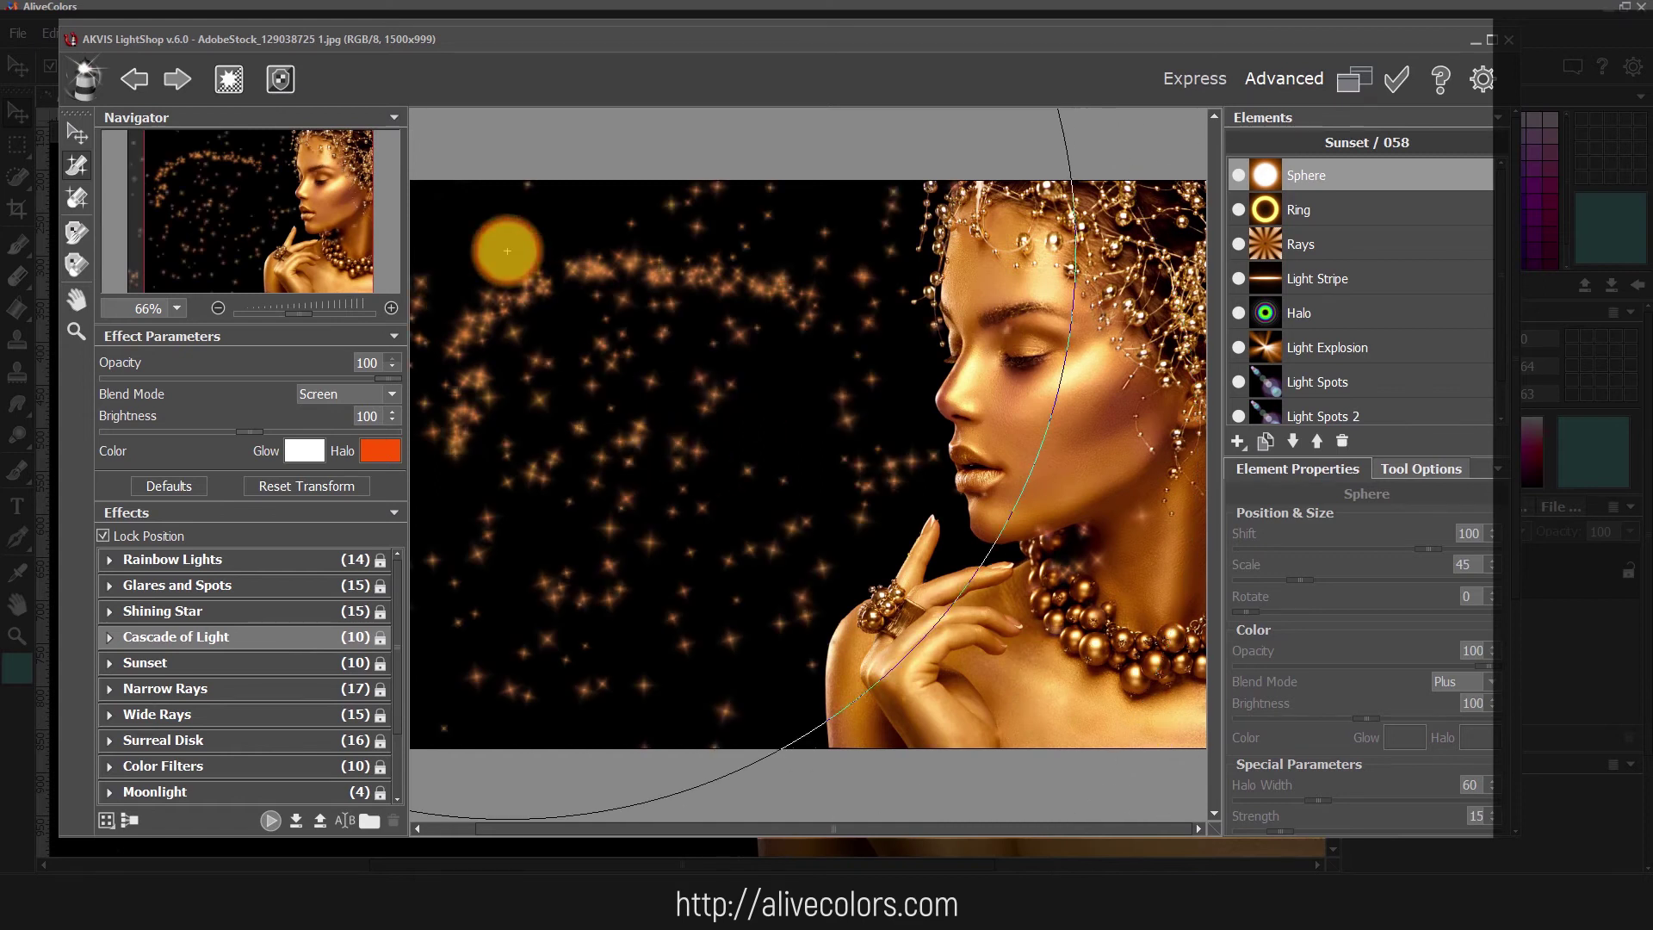
Set the sparkle brush to size 64 and strength 38, and paint two crossing strokes on the black background.
{"action": "right_click", "coordinate": [628, 361]}
{"action": "left_click_drag", "start_coordinate": [713, 343], "coordinate": [701, 339]}
{"action": "left_click_drag", "start_coordinate": [846, 371], "coordinate": [722, 371]}
{"action": "mouse_move", "coordinate": [524, 567]}
{"action": "left_mouse_down"}
{"action": "mouse_move", "coordinate": [594, 494]}
{"action": "mouse_move", "coordinate": [718, 510]}
{"action": "mouse_move", "coordinate": [825, 402]}
{"action": "left_mouse_up"}
{"action": "mouse_move", "coordinate": [661, 613]}
{"action": "left_mouse_down"}
{"action": "mouse_move", "coordinate": [665, 537]}
{"action": "mouse_move", "coordinate": [717, 379]}
{"action": "left_mouse_up"}
Set the sparkle brush's spacing to 68 and undo all the sparkle strokes.
{"action": "right_click", "coordinate": [751, 414]}
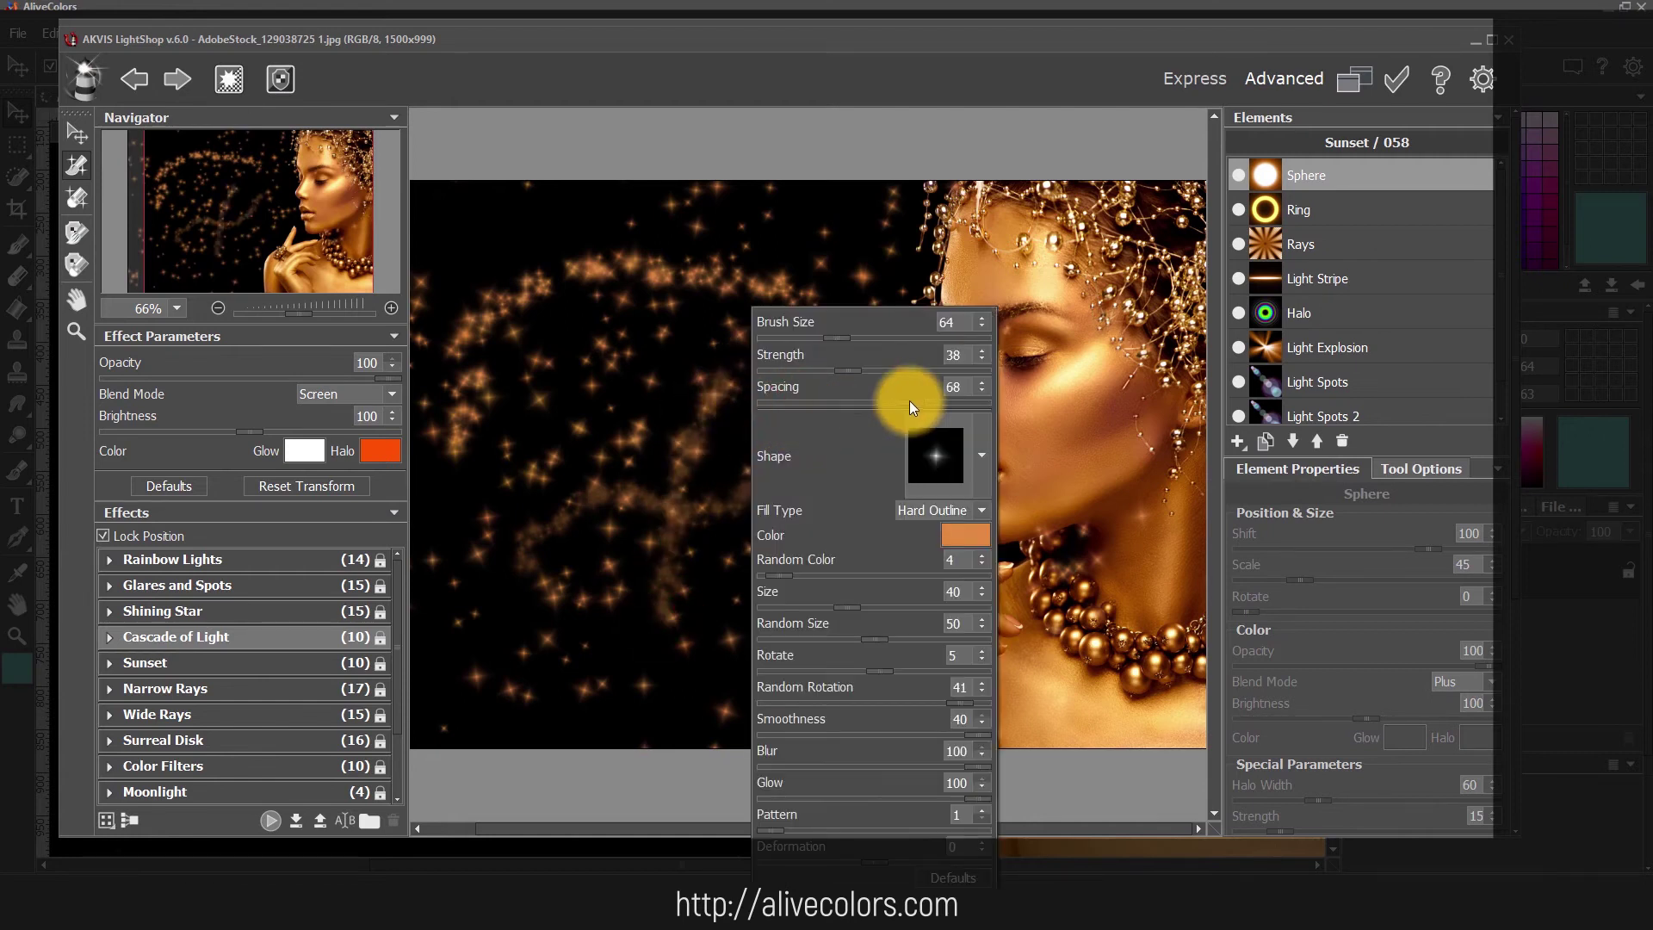
{"action": "left_click", "coordinate": [609, 675]}
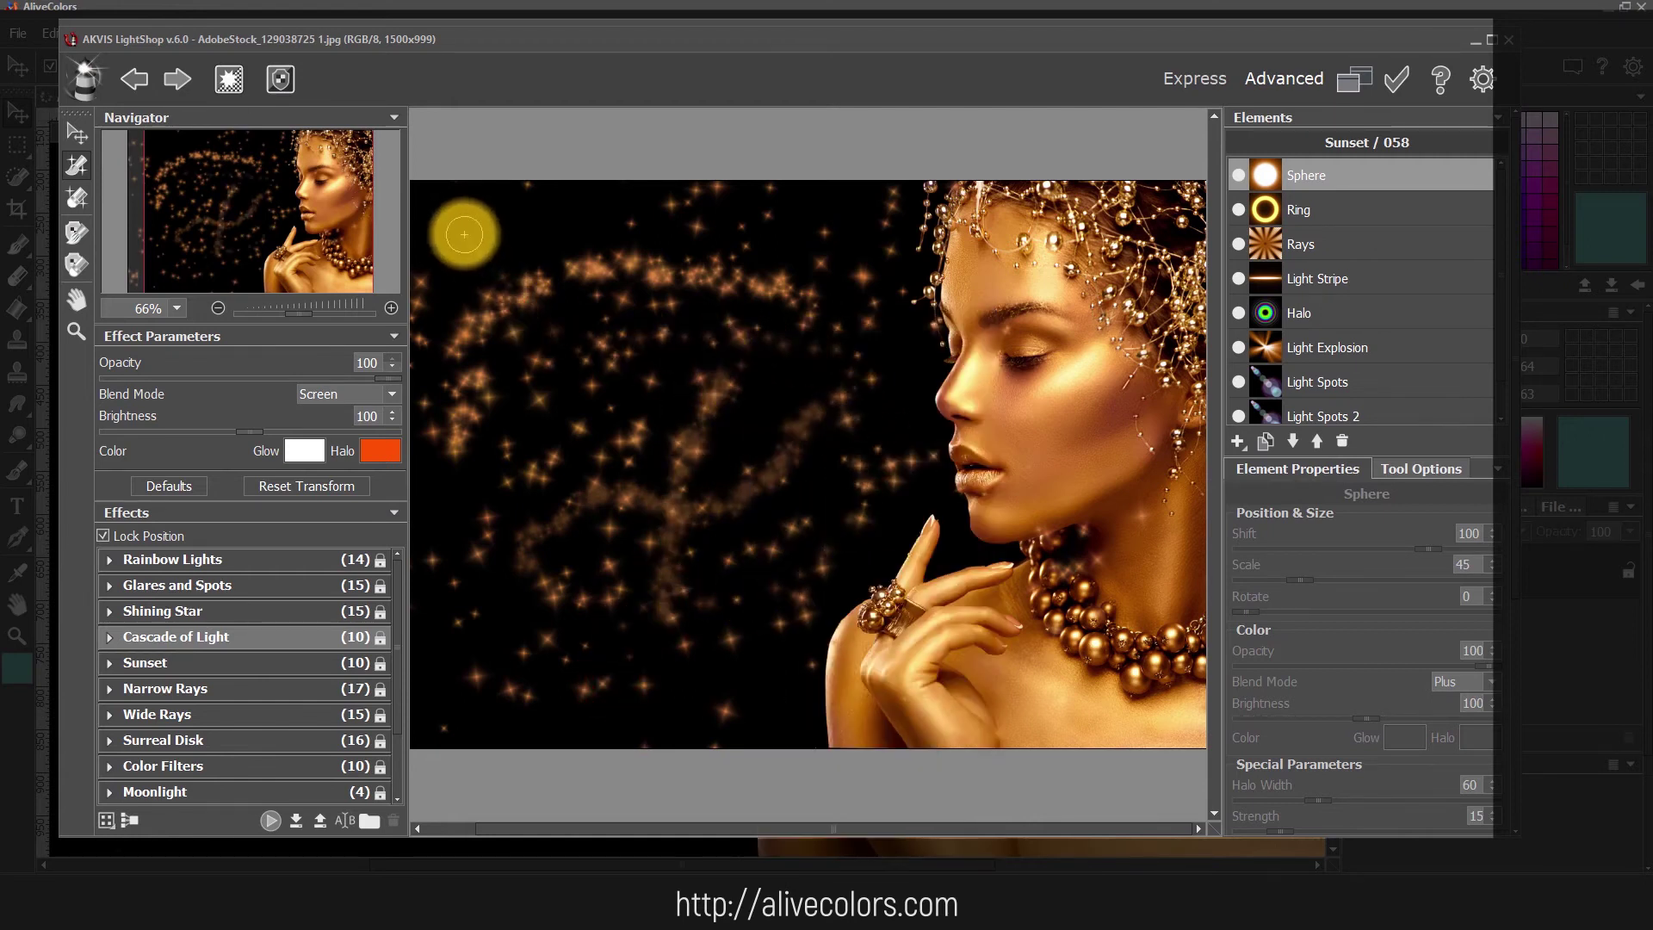
{"action": "left_click", "coordinate": [143, 80]}
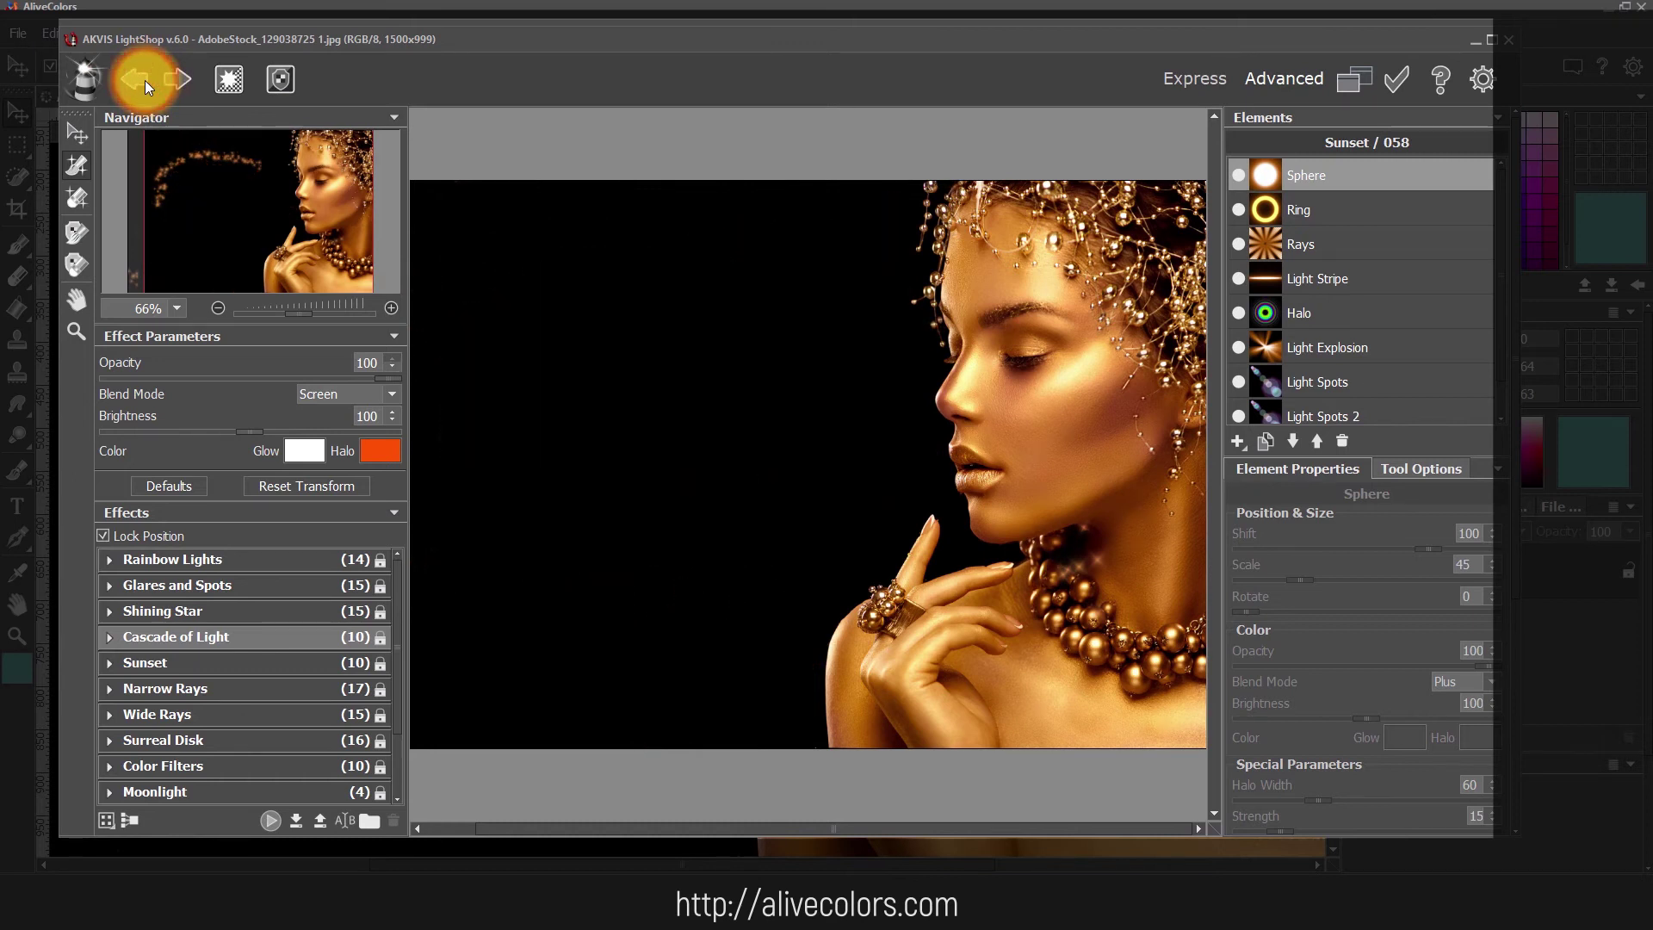
Reduce the brush spacing, choose a ring shape and paint an arc on the black background.
{"action": "right_click", "coordinate": [682, 469]}
{"action": "left_click_drag", "start_coordinate": [731, 407], "coordinate": [725, 406]}
{"action": "left_click", "coordinate": [918, 450]}
{"action": "left_click", "coordinate": [875, 502]}
{"action": "left_click_drag", "start_coordinate": [520, 542], "coordinate": [672, 354]}
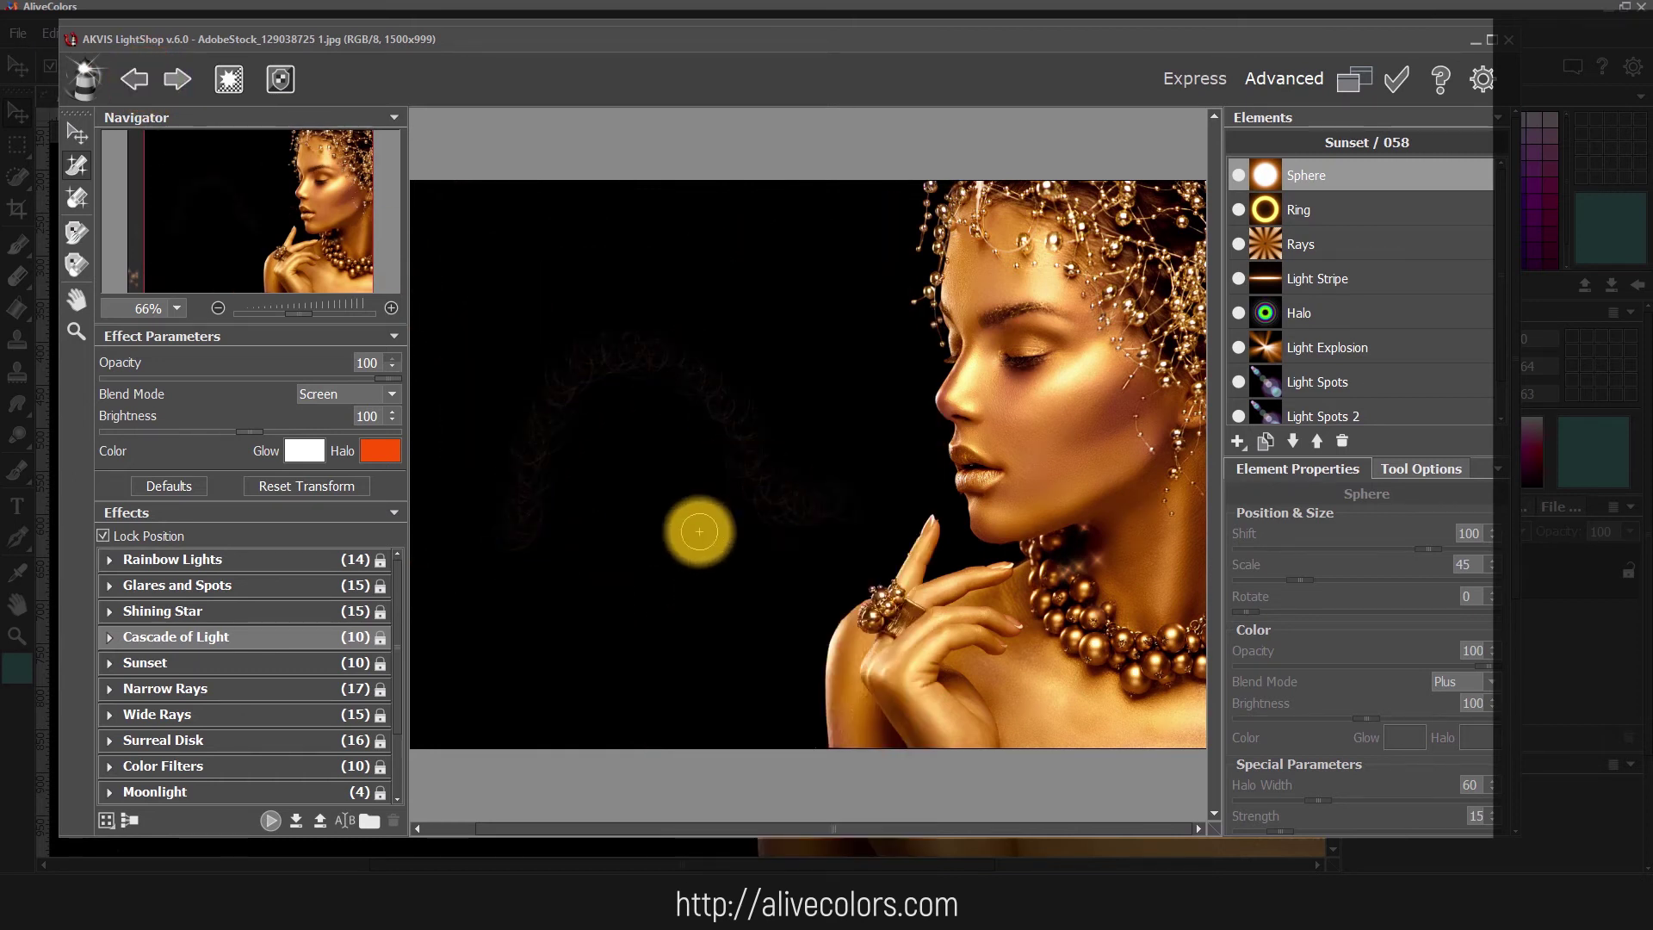
Increase the brush spacing slightly and paint more separated ring strokes around the arc.
{"action": "right_click", "coordinate": [701, 532]}
{"action": "left_click_drag", "start_coordinate": [736, 403], "coordinate": [766, 401]}
{"action": "left_click_drag", "start_coordinate": [579, 632], "coordinate": [793, 320]}
{"action": "left_click_drag", "start_coordinate": [747, 621], "coordinate": [814, 505]}
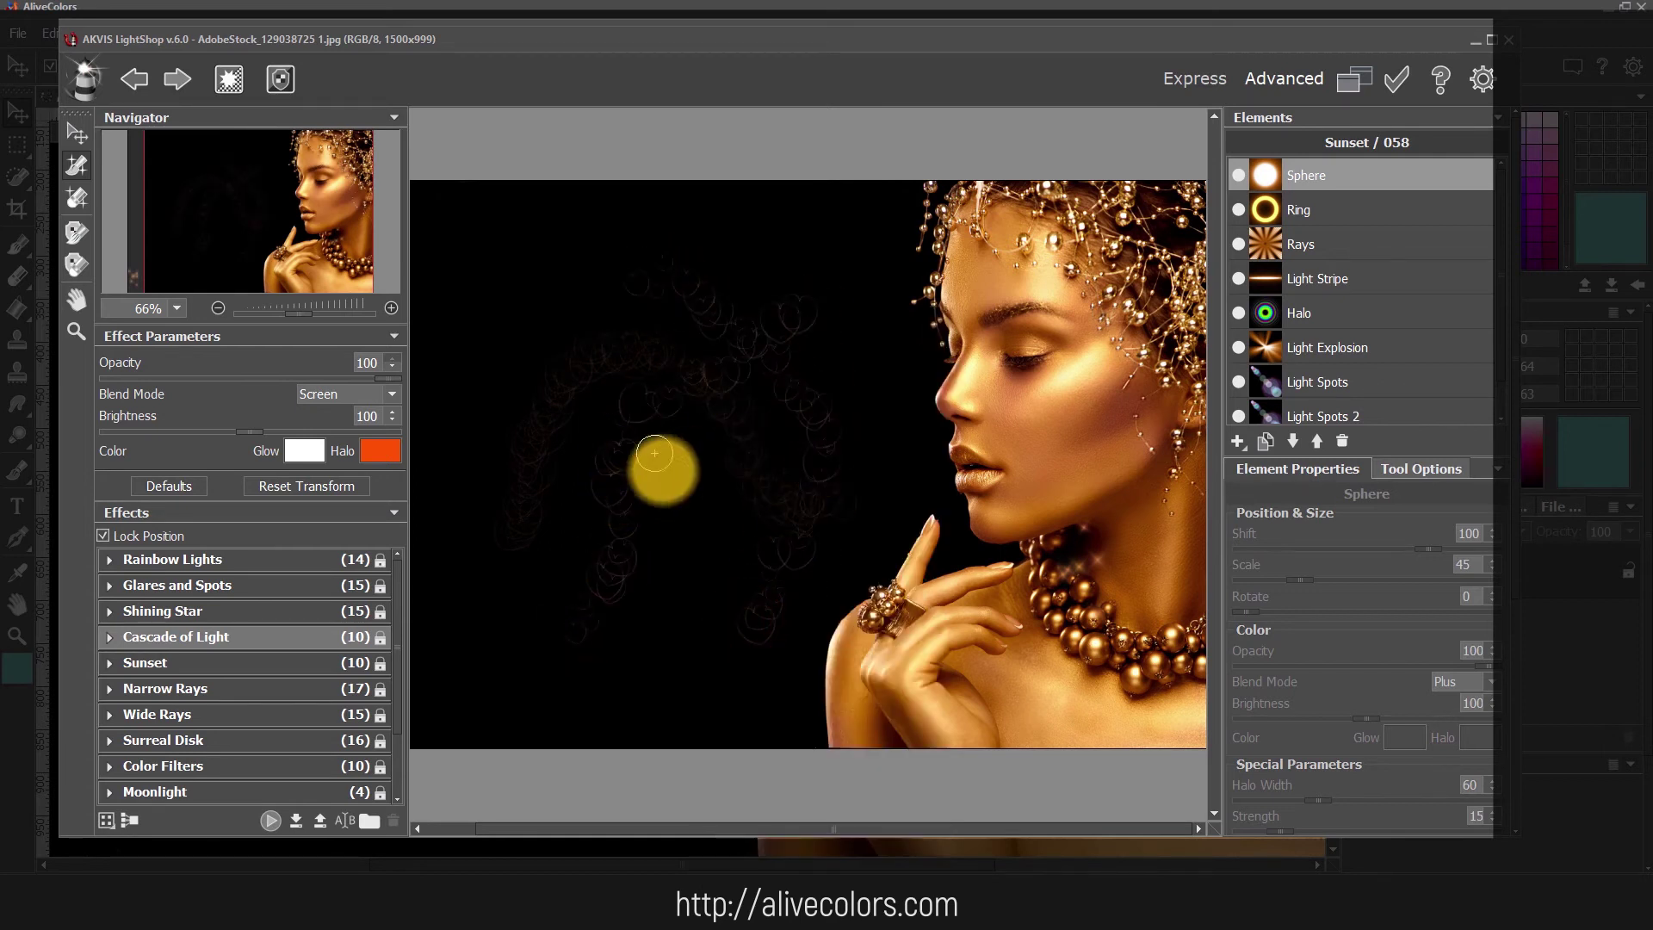
Choose another sparkle brush shape and paint several diagonal strokes across the black background.
{"action": "right_click", "coordinate": [676, 508]}
{"action": "left_click", "coordinate": [892, 472]}
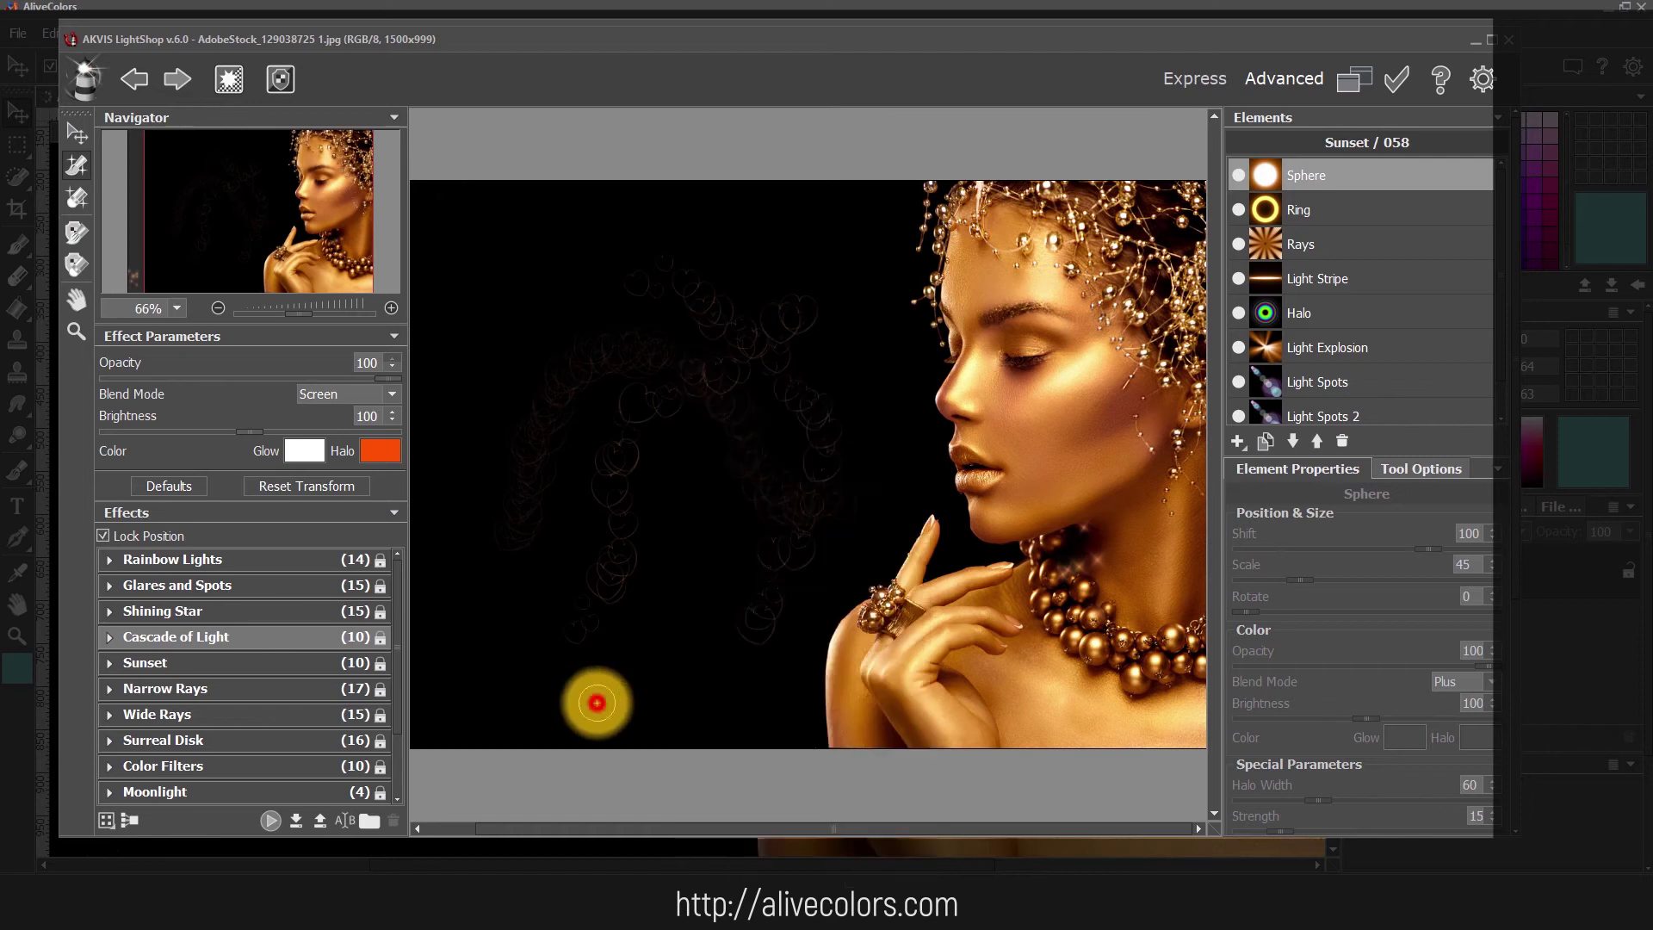
{"action": "left_click", "coordinate": [787, 483]}
{"action": "left_click", "coordinate": [811, 497]}
{"action": "mouse_move", "coordinate": [544, 697]}
{"action": "left_mouse_down"}
{"action": "mouse_move", "coordinate": [676, 579]}
{"action": "mouse_move", "coordinate": [878, 443]}
{"action": "left_mouse_up"}
{"action": "left_click_drag", "start_coordinate": [516, 588], "coordinate": [833, 246]}
{"action": "left_click_drag", "start_coordinate": [478, 482], "coordinate": [661, 185]}
Switch the sparkle brush to a different shape and paint a stroke across the lower black background.
{"action": "right_click", "coordinate": [765, 306]}
{"action": "left_click", "coordinate": [989, 461]}
{"action": "left_click", "coordinate": [955, 493]}
{"action": "mouse_move", "coordinate": [694, 698]}
{"action": "left_mouse_down"}
{"action": "mouse_move", "coordinate": [801, 214]}
{"action": "mouse_move", "coordinate": [912, 425]}
{"action": "mouse_move", "coordinate": [677, 636]}
{"action": "mouse_move", "coordinate": [441, 650]}
{"action": "left_mouse_up"}
Change the sparkle brush to the four-pointed star shape and try two strokes on the black background.
{"action": "right_click", "coordinate": [441, 649]}
{"action": "left_click", "coordinate": [667, 457]}
{"action": "left_click", "coordinate": [623, 221]}
{"action": "mouse_move", "coordinate": [756, 665]}
{"action": "left_mouse_down"}
{"action": "mouse_move", "coordinate": [759, 601]}
{"action": "mouse_move", "coordinate": [618, 466]}
{"action": "left_mouse_up"}
{"action": "mouse_move", "coordinate": [841, 553]}
{"action": "left_mouse_down"}
{"action": "mouse_move", "coordinate": [728, 394]}
{"action": "mouse_move", "coordinate": [424, 292]}
{"action": "left_mouse_up"}
Paint a vertical sparkle stroke with Size 96, and a second one to its left with Size 27.
{"action": "right_click", "coordinate": [729, 443]}
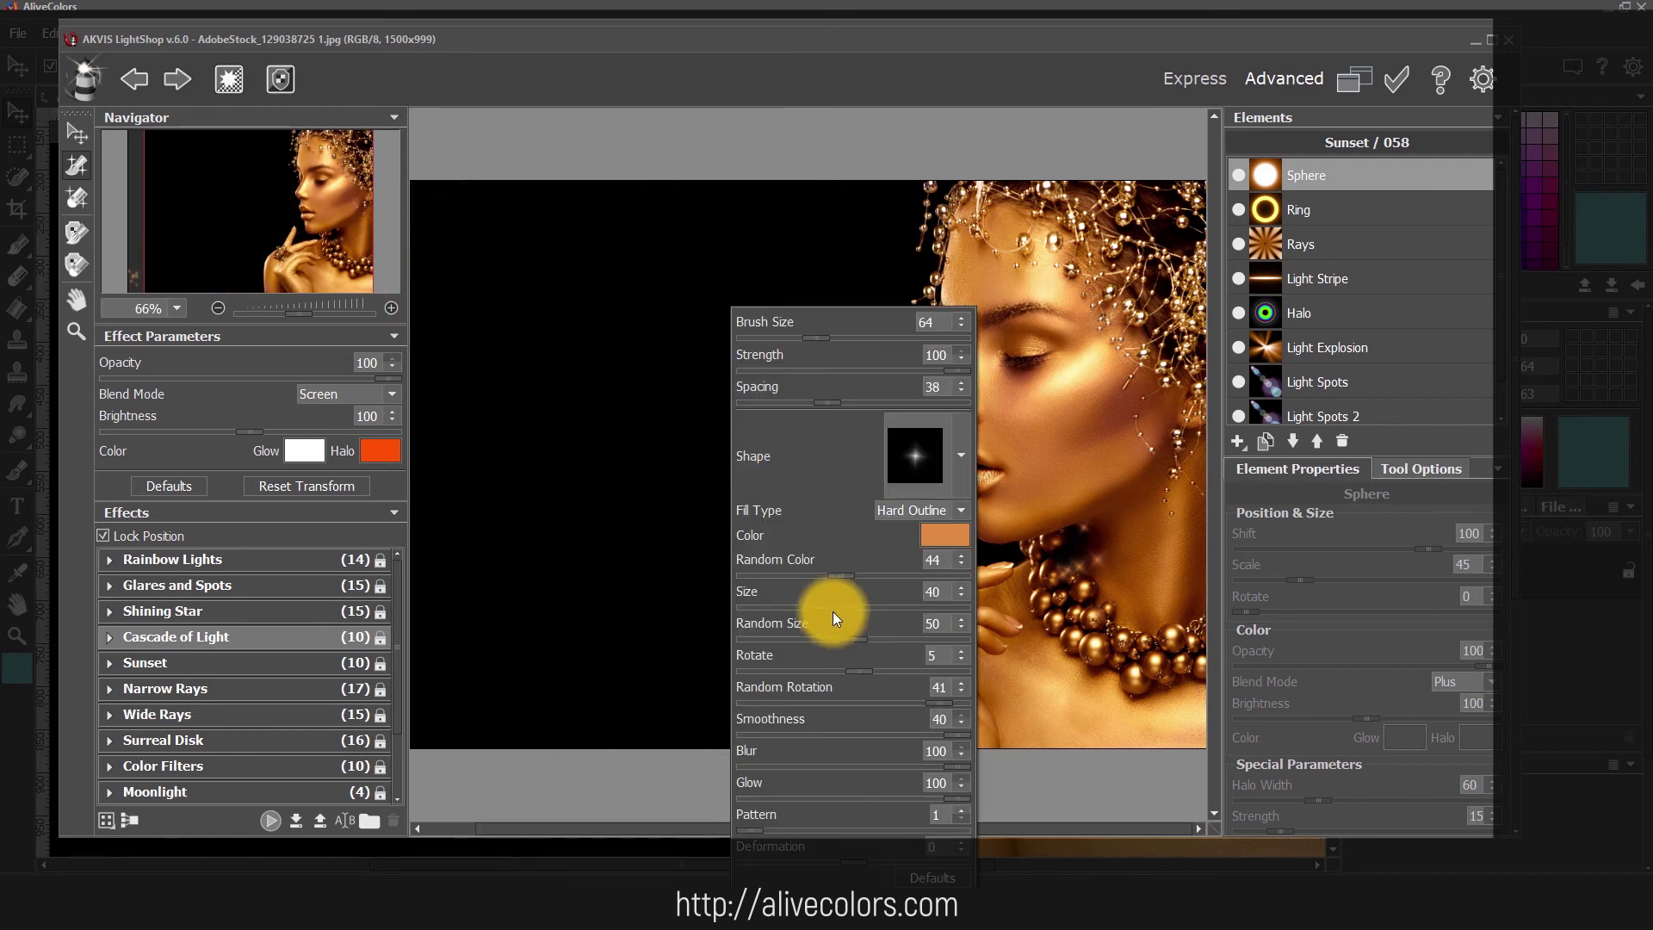
{"action": "mouse_move", "coordinate": [525, 650]}
{"action": "left_mouse_down"}
{"action": "mouse_move", "coordinate": [561, 545]}
{"action": "mouse_move", "coordinate": [562, 418]}
{"action": "left_mouse_up"}
{"action": "right_click", "coordinate": [564, 428]}
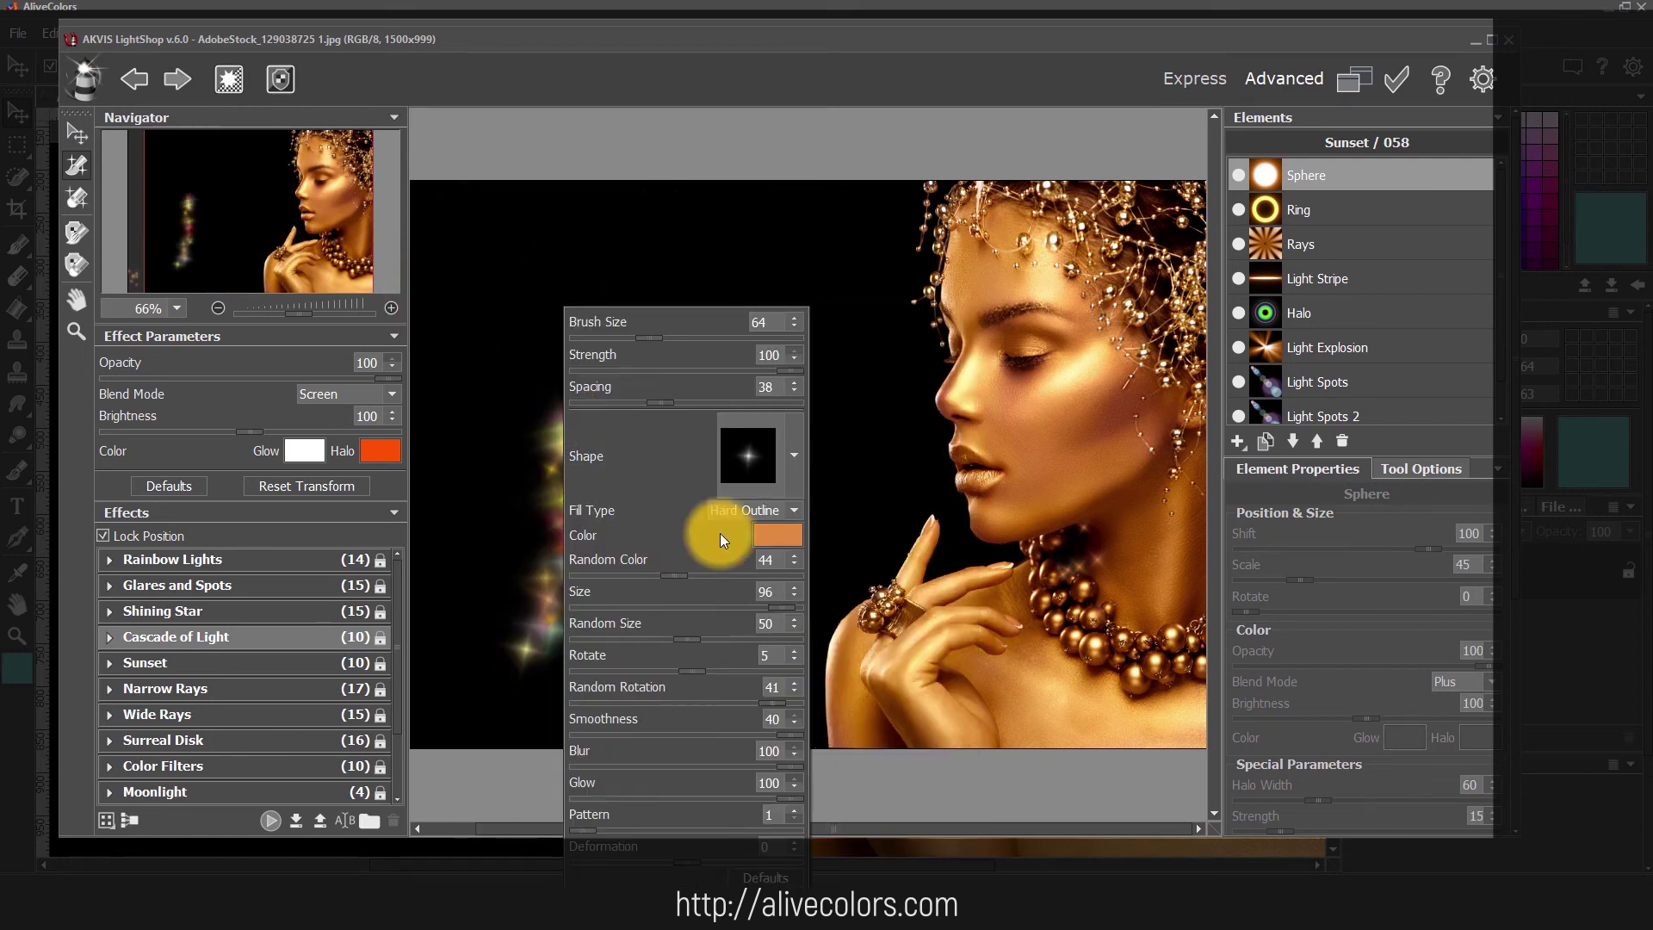
{"action": "left_click_drag", "start_coordinate": [645, 609], "coordinate": [628, 609]}
{"action": "left_click_drag", "start_coordinate": [473, 634], "coordinate": [507, 306]}
Set Random Size to 100 and paint a vertical stroke, and paint another beside it with a changed Rotate value.
{"action": "right_click", "coordinate": [658, 428]}
{"action": "left_click_drag", "start_coordinate": [782, 639], "coordinate": [896, 639]}
{"action": "left_click_drag", "start_coordinate": [587, 704], "coordinate": [639, 343]}
{"action": "right_click", "coordinate": [715, 476]}
{"action": "left_click_drag", "start_coordinate": [844, 671], "coordinate": [907, 671]}
{"action": "mouse_move", "coordinate": [665, 719]}
{"action": "left_mouse_down"}
{"action": "mouse_move", "coordinate": [687, 690]}
{"action": "mouse_move", "coordinate": [708, 368]}
{"action": "left_mouse_up"}
Adjust the sparkle rotation, reduce Smoothness to the minimum and paint a vertical stroke of large sparkles near the face.
{"action": "right_click", "coordinate": [789, 448]}
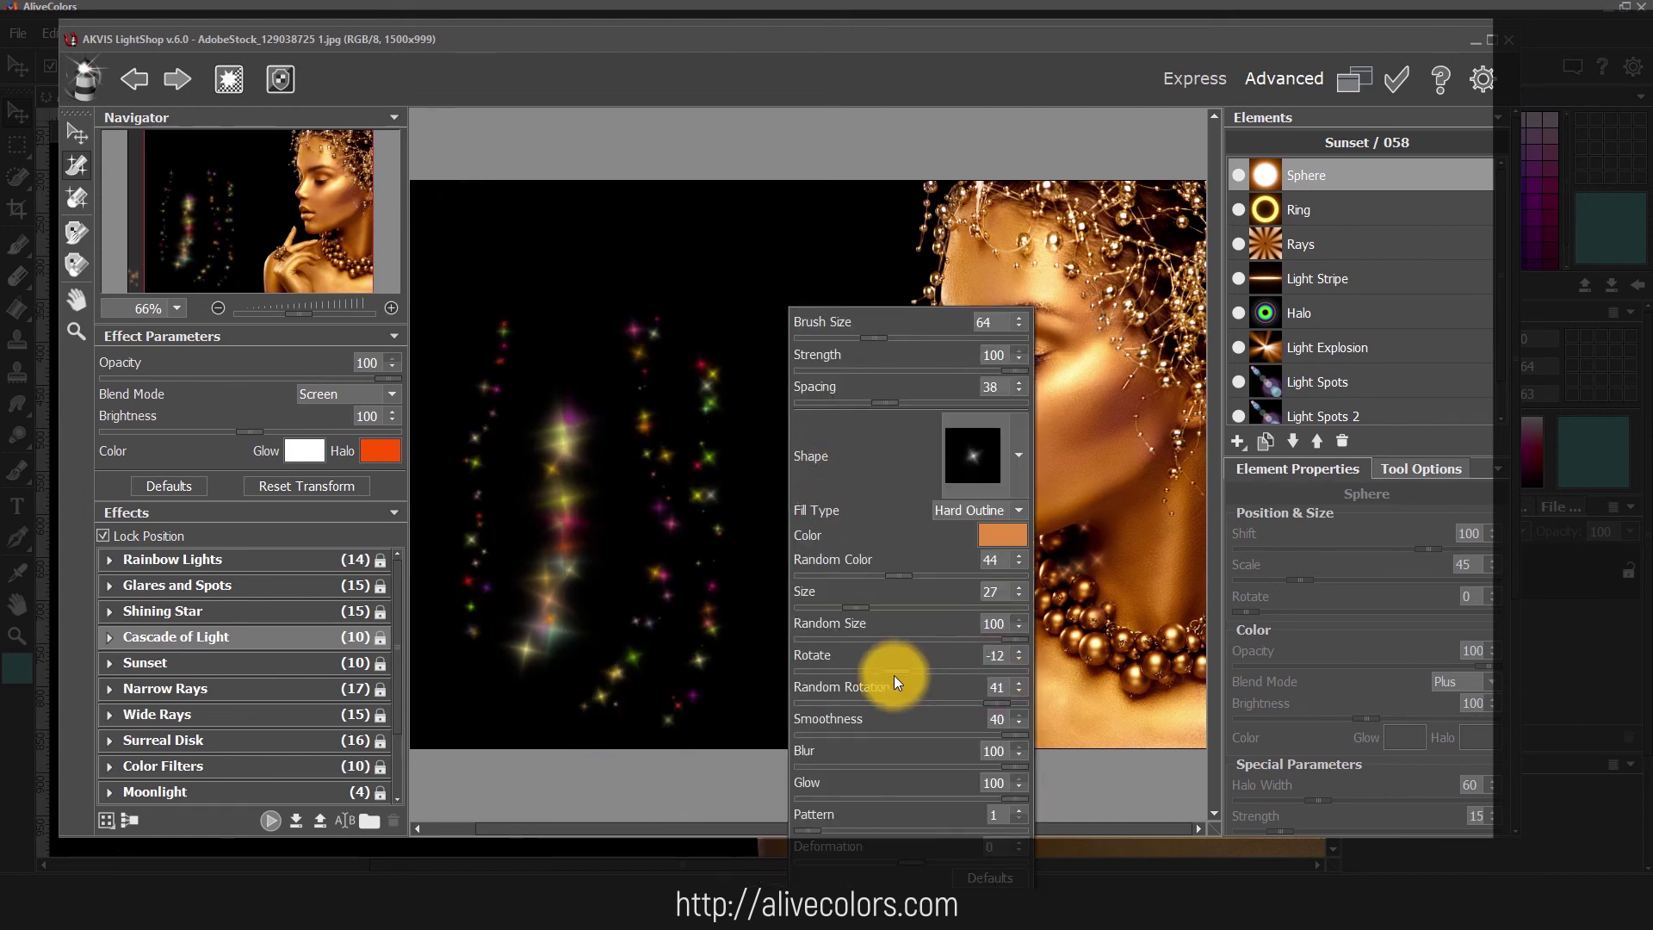
{"action": "left_click_drag", "start_coordinate": [1029, 736], "coordinate": [807, 736]}
{"action": "mouse_move", "coordinate": [742, 720]}
{"action": "left_mouse_down"}
{"action": "mouse_move", "coordinate": [779, 602]}
{"action": "mouse_move", "coordinate": [789, 263]}
{"action": "left_mouse_up"}
Readjust the sparkle brush and fill the black background around the columns with small multicolored star sparkles.
{"action": "right_click", "coordinate": [739, 284]}
{"action": "mouse_move", "coordinate": [705, 680]}
{"action": "left_mouse_down"}
{"action": "mouse_move", "coordinate": [708, 238]}
{"action": "mouse_move", "coordinate": [595, 218]}
{"action": "left_mouse_up"}
{"action": "left_click_drag", "start_coordinate": [483, 469], "coordinate": [489, 687]}
{"action": "right_click", "coordinate": [499, 688]}
{"action": "mouse_move", "coordinate": [870, 516]}
{"action": "left_mouse_down"}
{"action": "mouse_move", "coordinate": [855, 214]}
{"action": "mouse_move", "coordinate": [841, 564]}
{"action": "left_mouse_up"}
Raise the sparkle Blur to its maximum and paint further sparkle strokes over the black background and the woman's face.
{"action": "right_click", "coordinate": [842, 565]}
{"action": "left_click_drag", "start_coordinate": [872, 766], "coordinate": [1069, 767]}
{"action": "left_click_drag", "start_coordinate": [737, 637], "coordinate": [743, 342]}
{"action": "right_click", "coordinate": [743, 342]}
{"action": "right_click", "coordinate": [735, 836]}
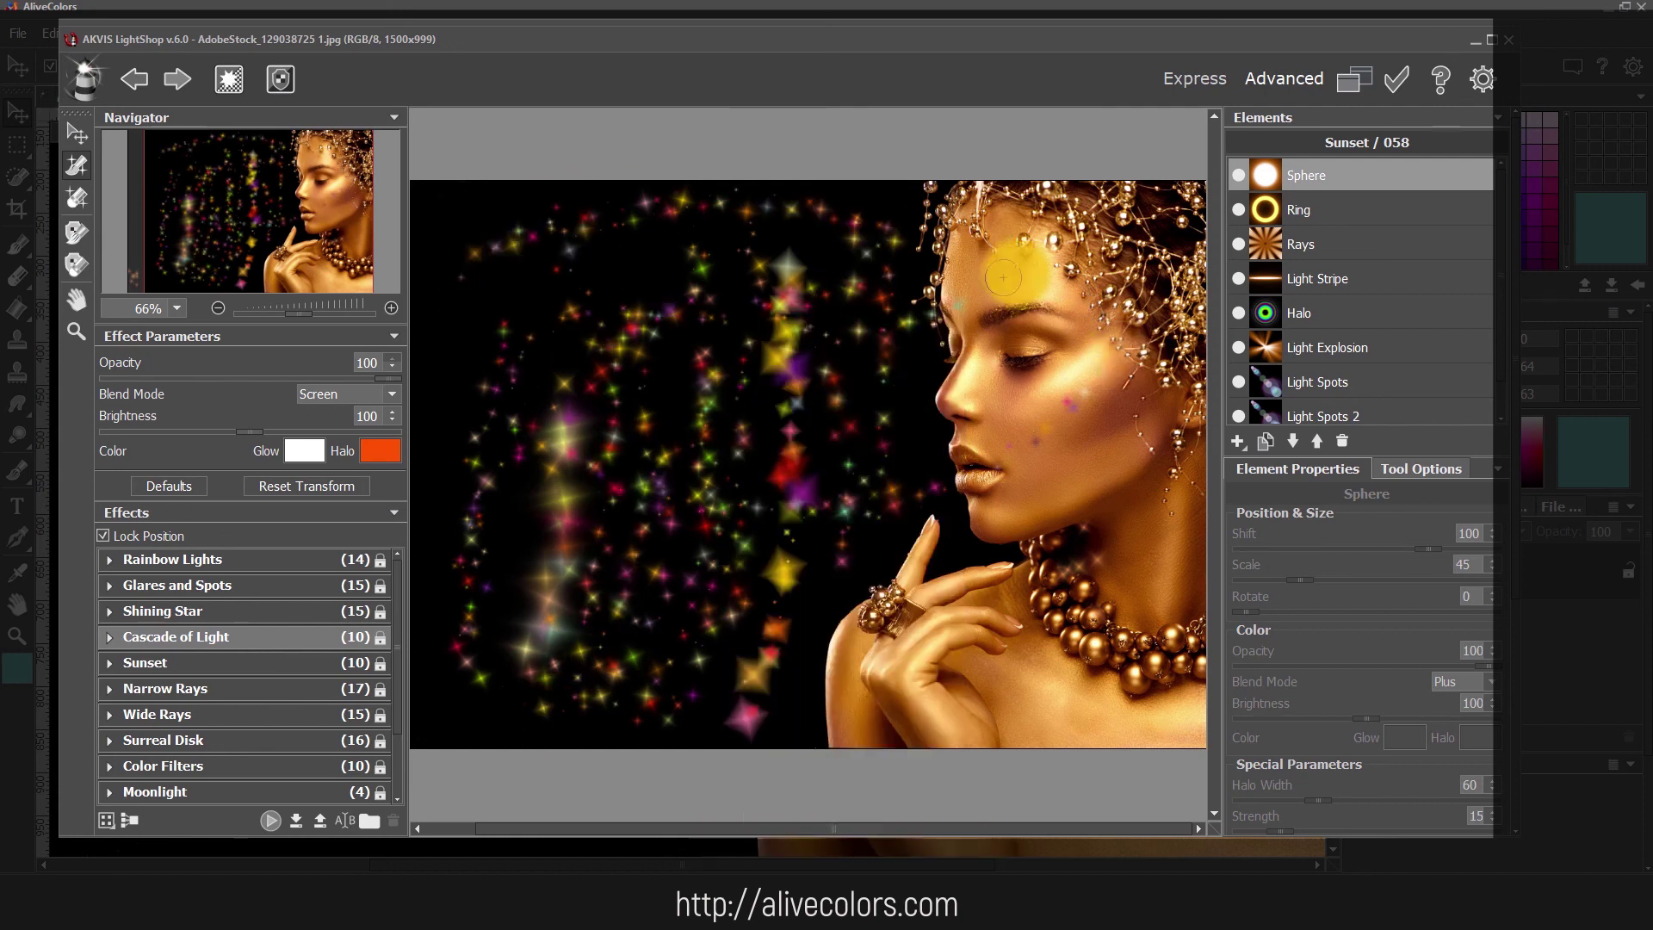
{"action": "right_click", "coordinate": [819, 620]}
{"action": "right_click", "coordinate": [527, 405]}
{"action": "mouse_move", "coordinate": [447, 716]}
{"action": "left_mouse_down"}
{"action": "mouse_move", "coordinate": [696, 246]}
{"action": "mouse_move", "coordinate": [616, 257]}
{"action": "left_mouse_up"}
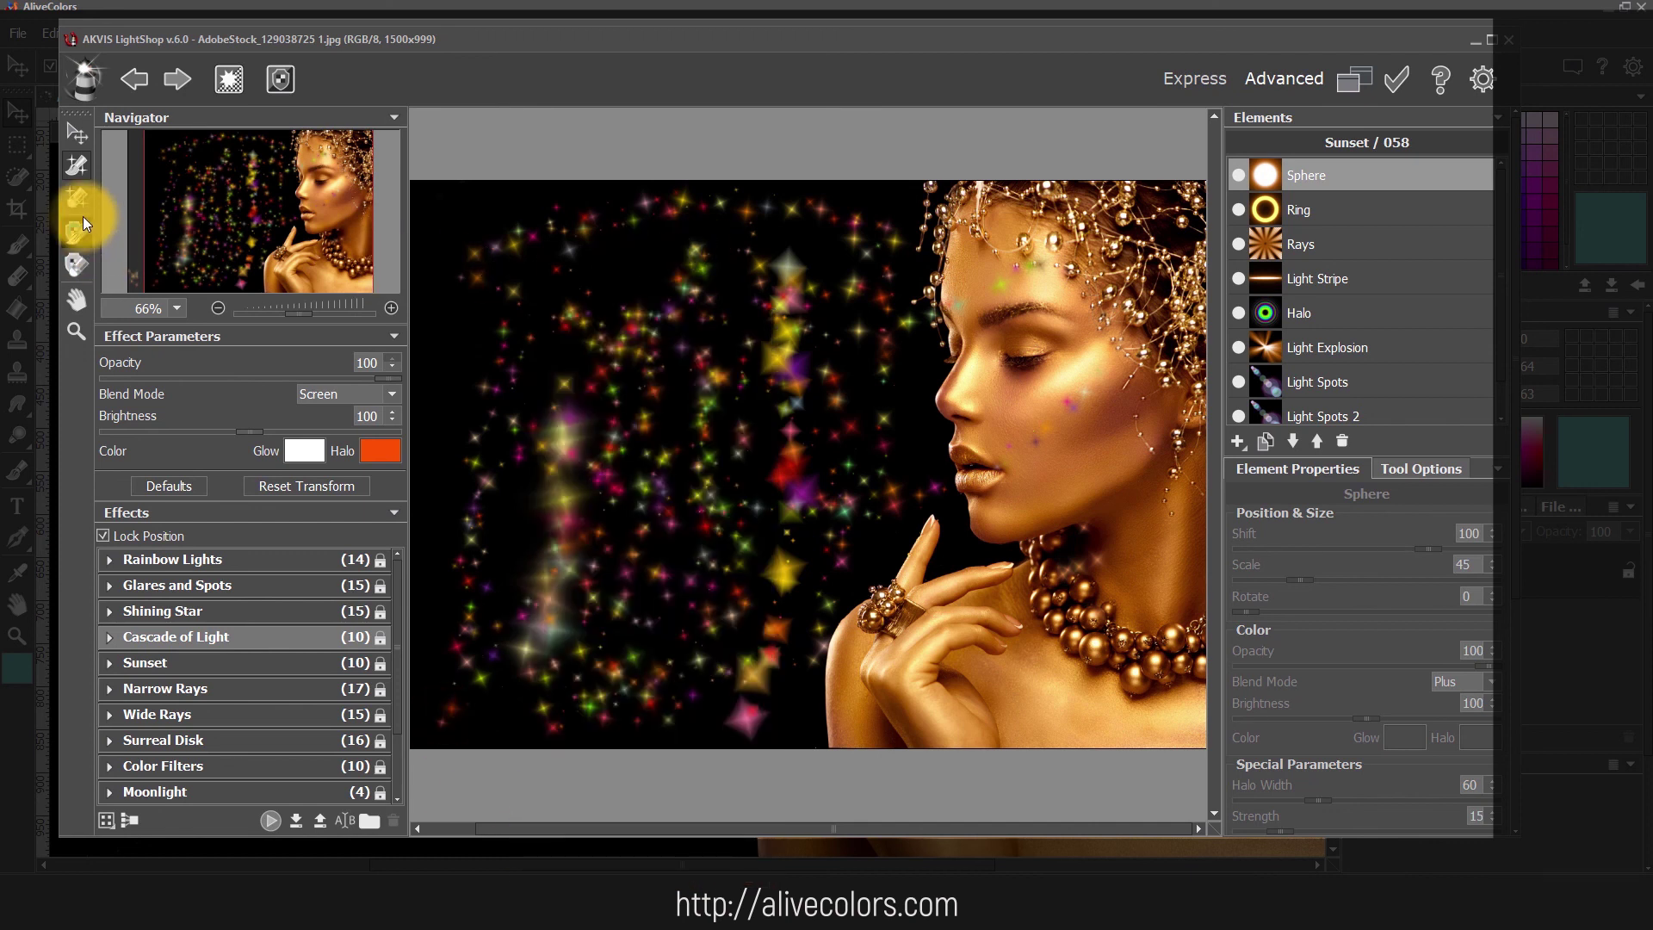
Erase the sparkles from the woman's face and apply the light effect to the image.
{"action": "left_click_drag", "start_coordinate": [153, 271], "coordinate": [1033, 462]}
{"action": "left_click_drag", "start_coordinate": [1080, 383], "coordinate": [1152, 454]}
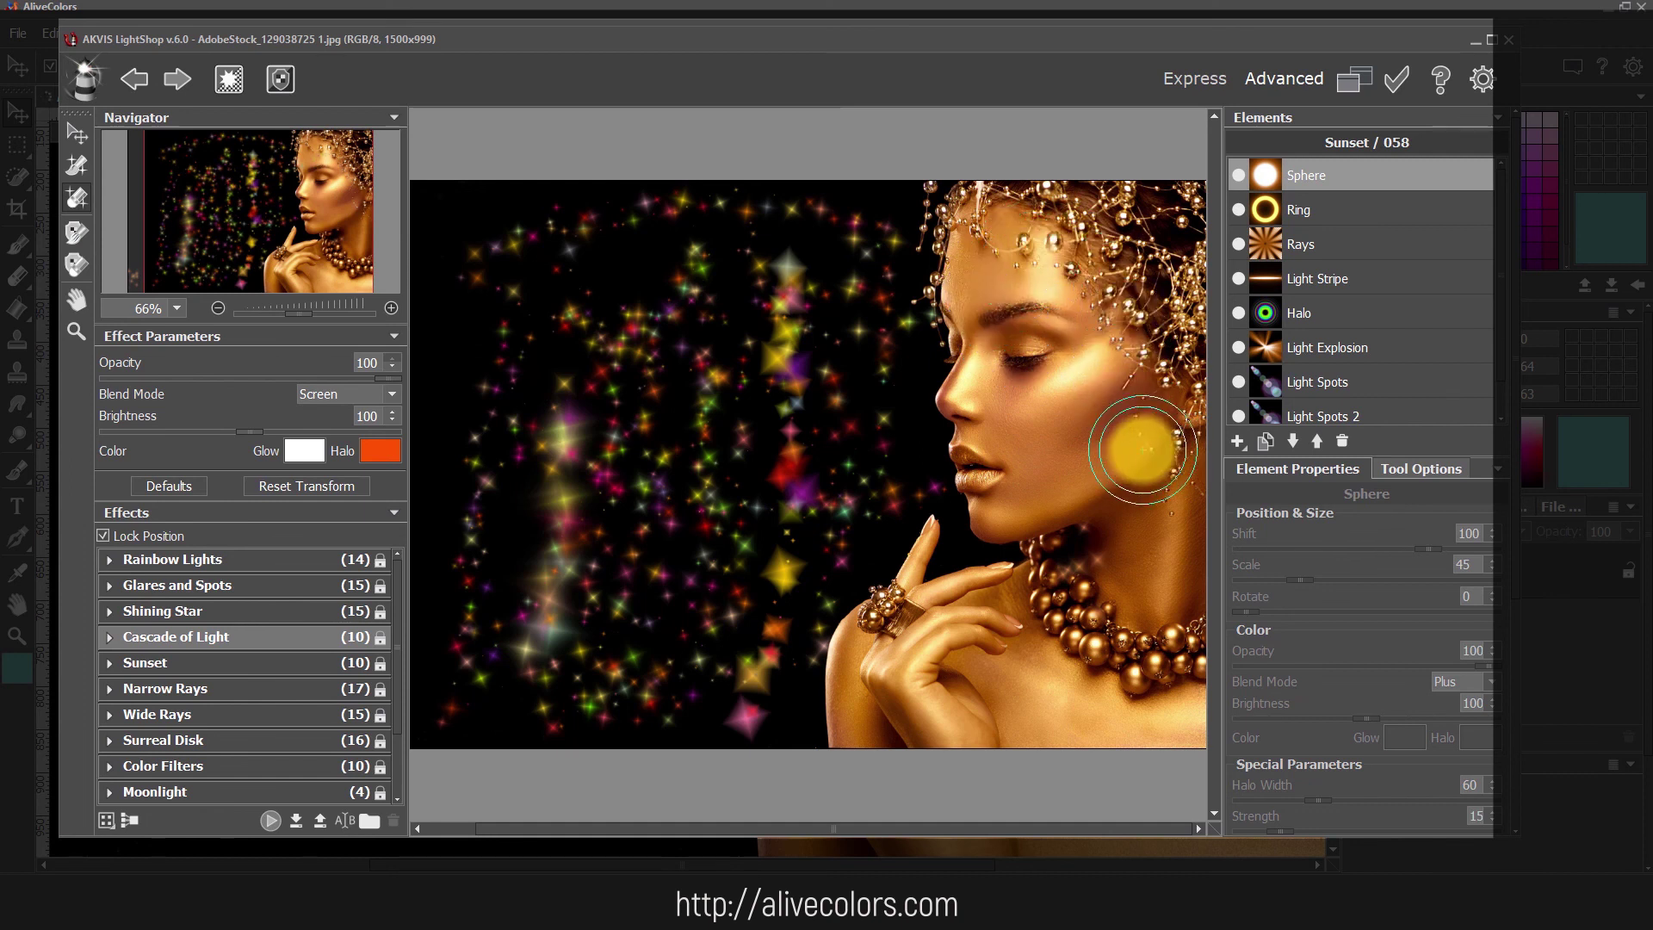
{"action": "left_click", "coordinate": [1404, 81]}
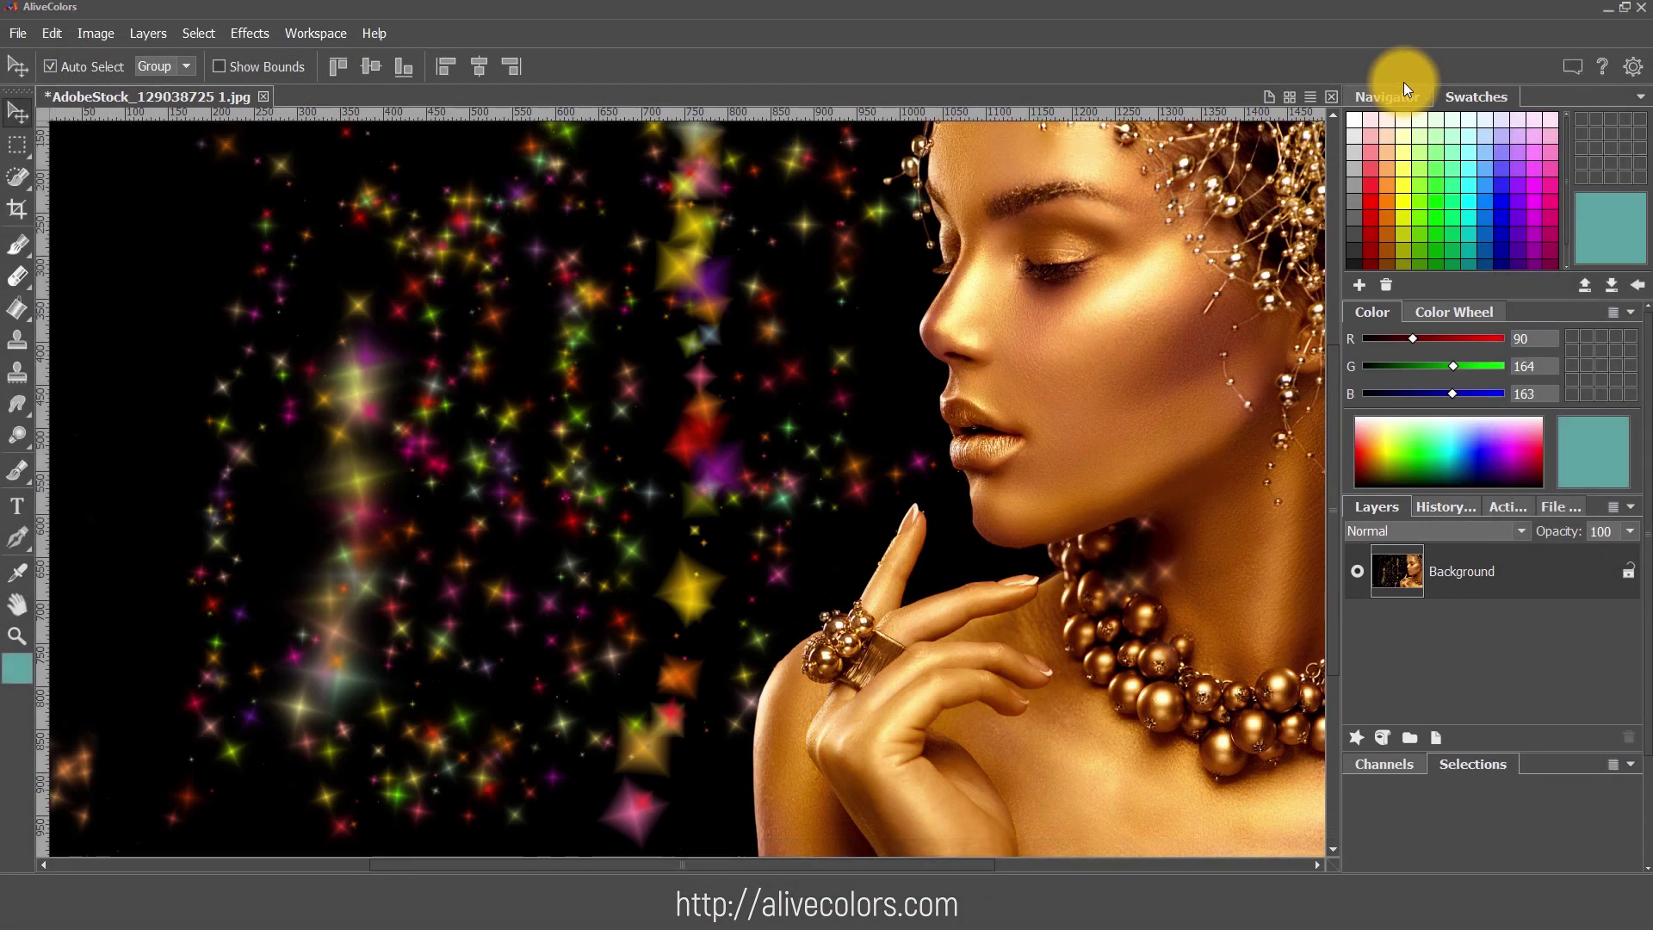